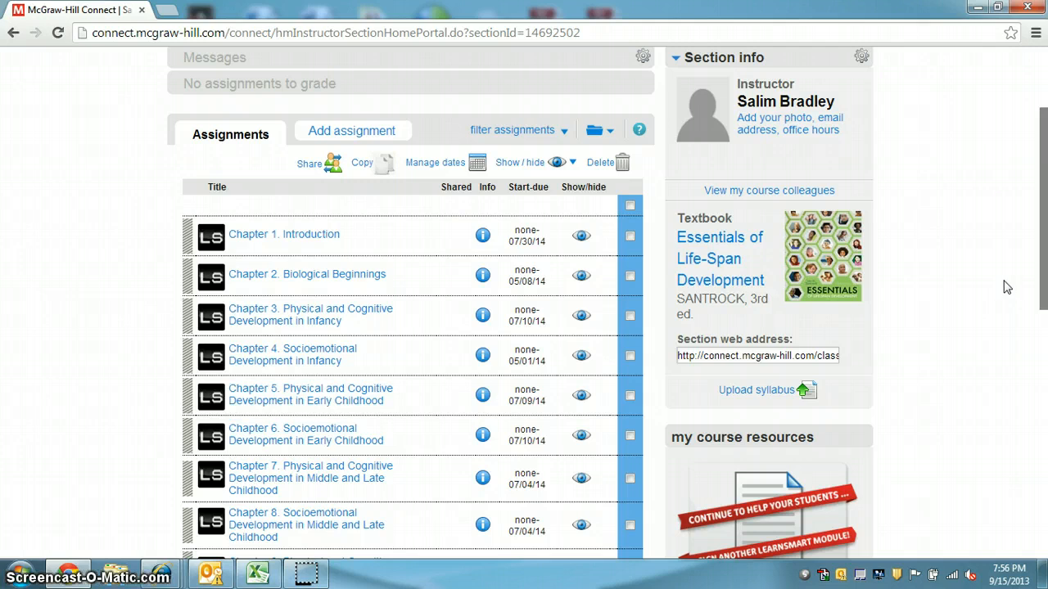
Create a new assignment from the question bank for this section.
{"action": "left_click", "coordinate": [992, 307]}
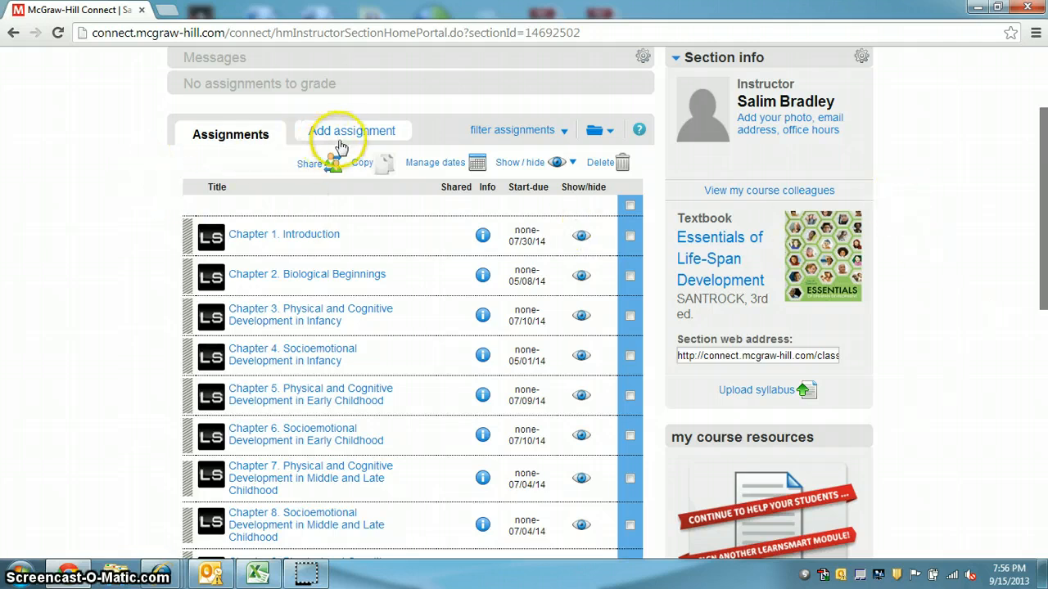
{"action": "scroll", "coordinate": [367, 145], "scroll_direction": "up", "scroll_amount": 2}
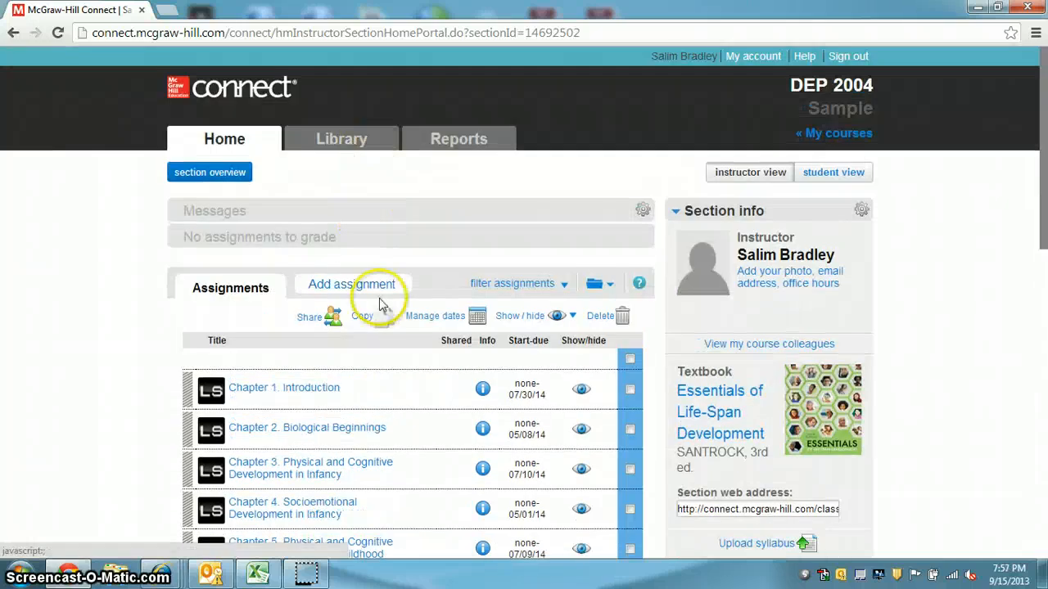
{"action": "left_click", "coordinate": [352, 286]}
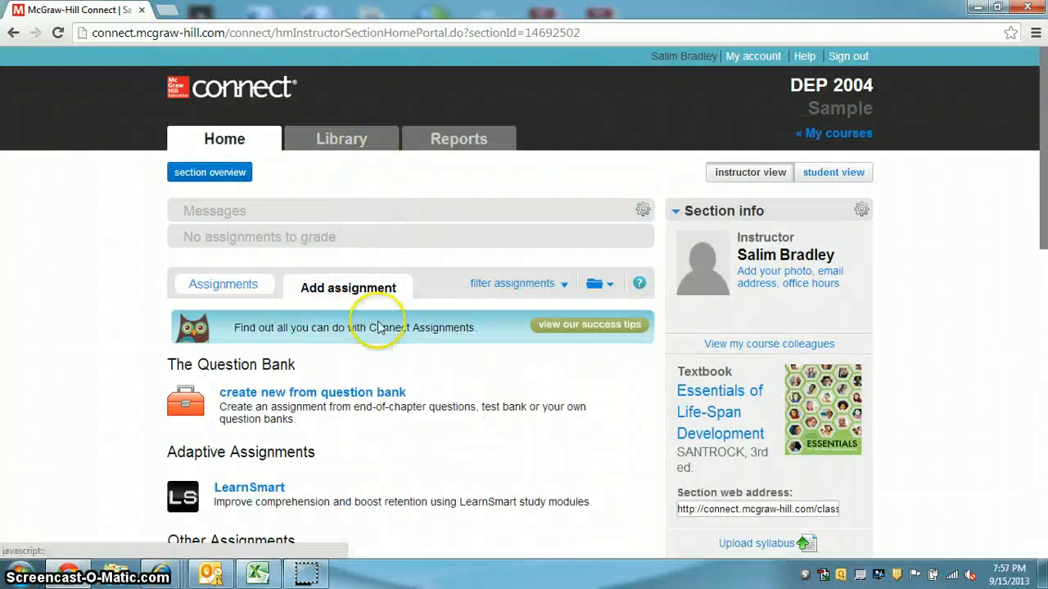
{"action": "left_click", "coordinate": [378, 394]}
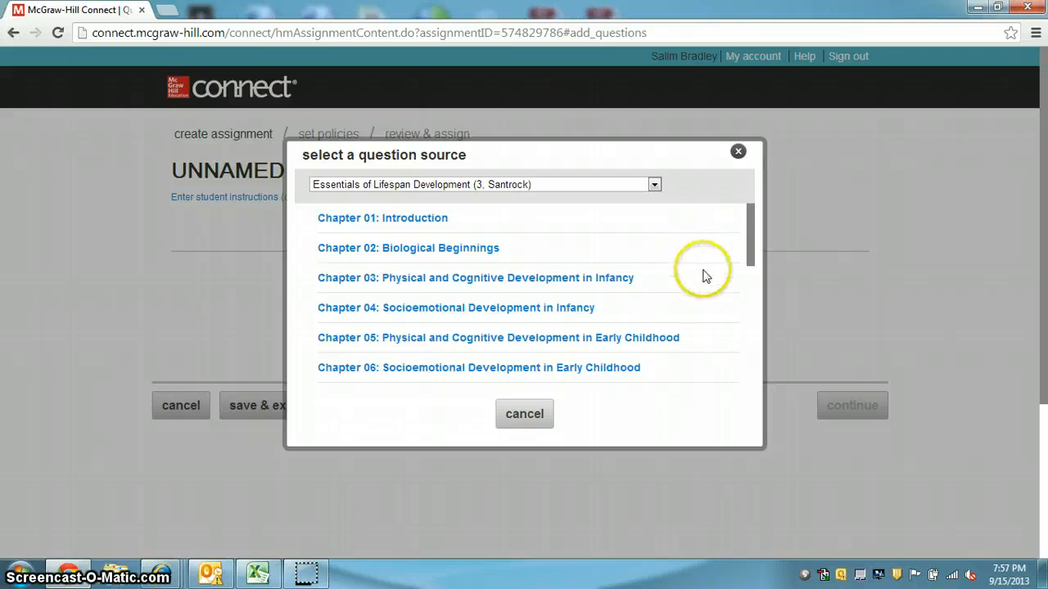
Browse the textbook's question sources and select Chapter 01: Introduction from the Test Bank.
{"action": "left_click", "coordinate": [435, 248]}
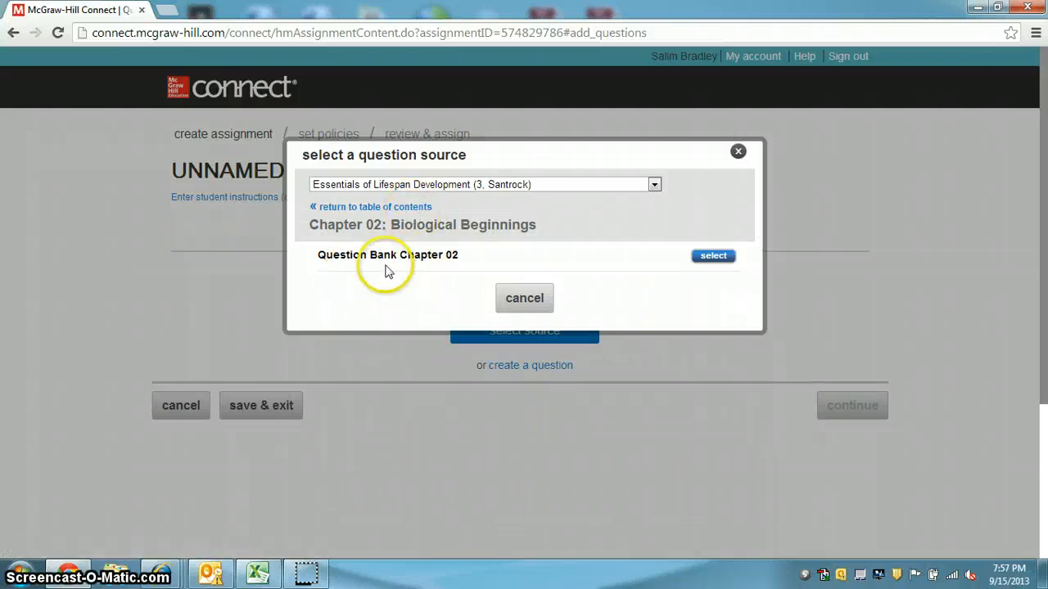
{"action": "left_click", "coordinate": [417, 205]}
{"action": "left_click_drag", "start_coordinate": [751, 244], "coordinate": [756, 393]}
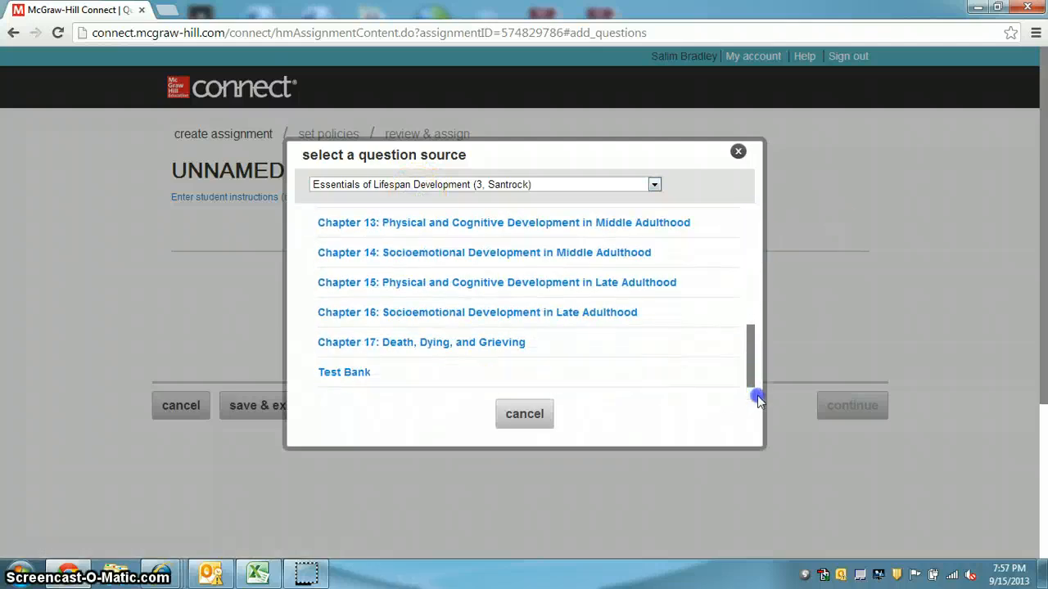
{"action": "left_click", "coordinate": [348, 375]}
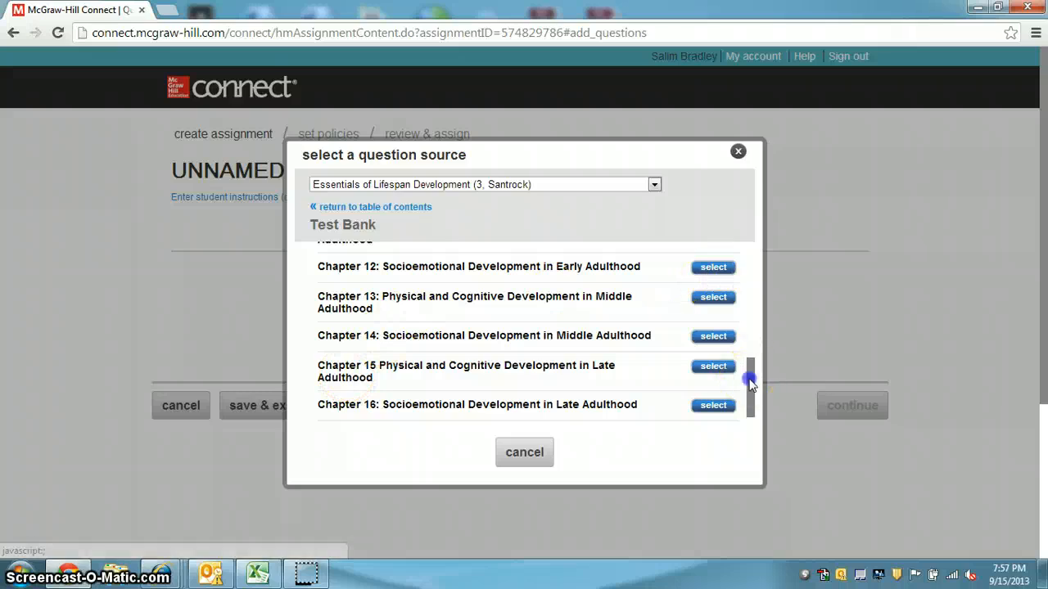
{"action": "left_click_drag", "start_coordinate": [751, 384], "coordinate": [751, 255]}
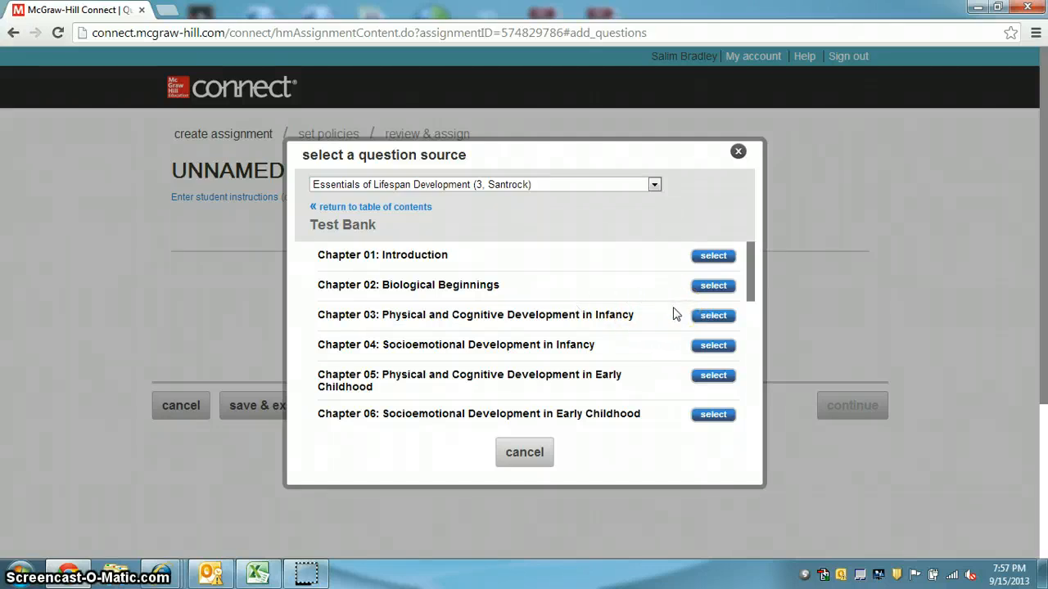
{"action": "left_click", "coordinate": [714, 260]}
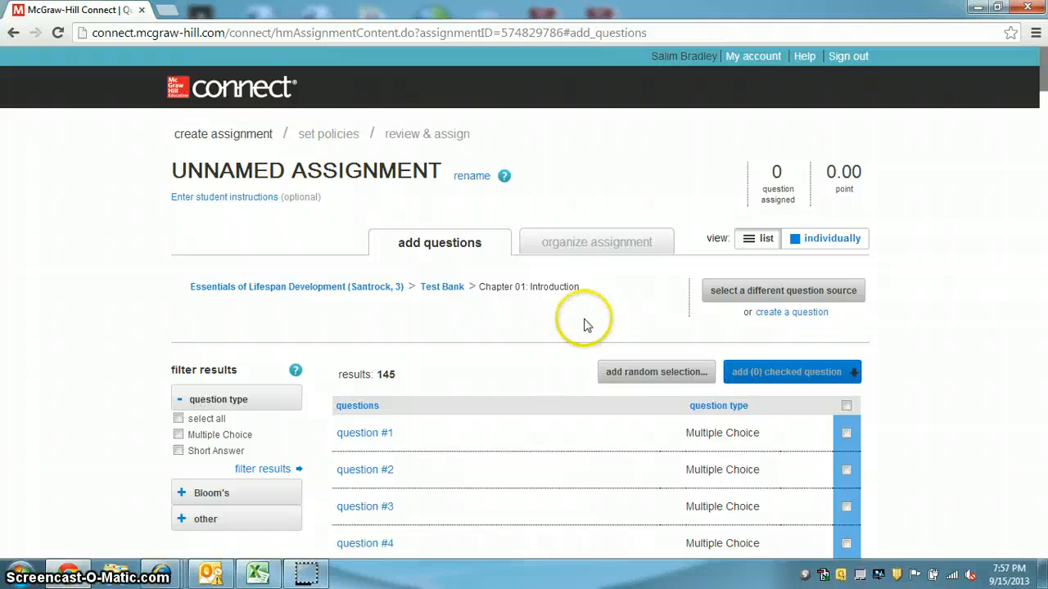
Filter the question results to show only the Multiple Choice type.
{"action": "scroll", "coordinate": [585, 323], "scroll_direction": "down", "scroll_amount": 3}
{"action": "scroll", "coordinate": [586, 324], "scroll_direction": "up", "scroll_amount": 1}
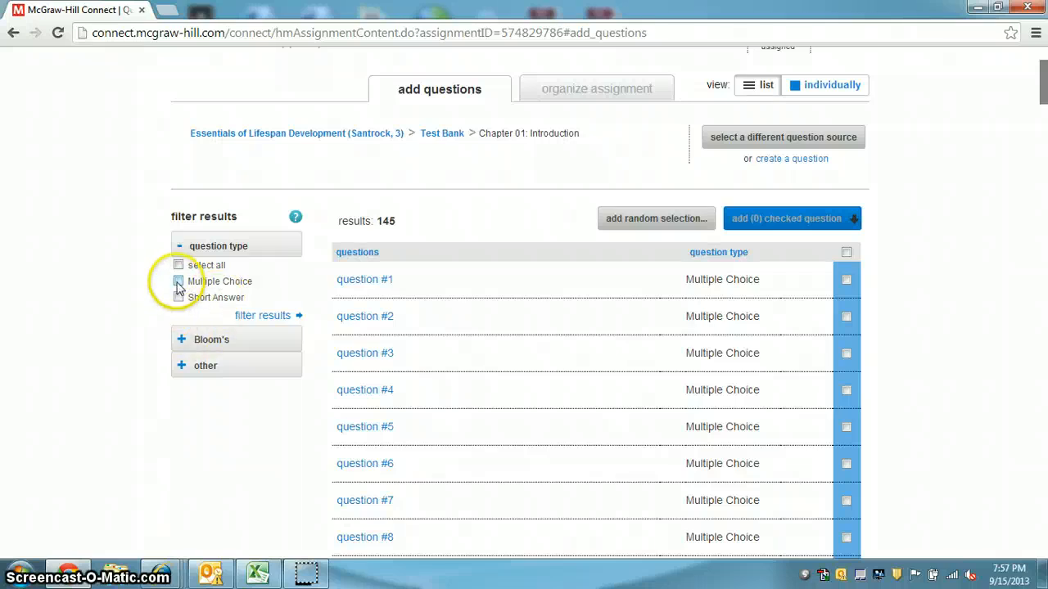
{"action": "left_click", "coordinate": [252, 315]}
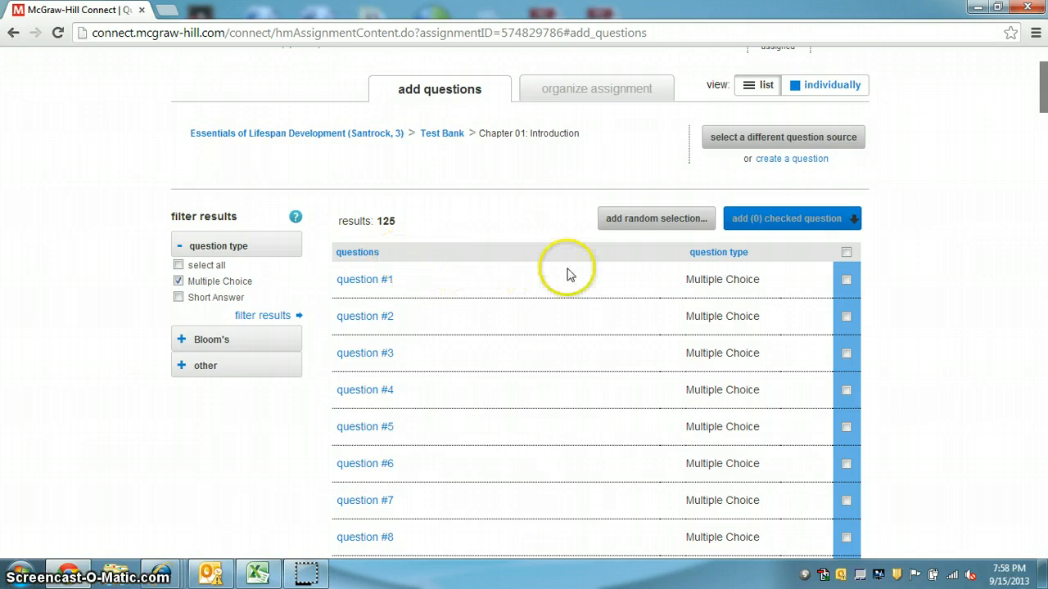
Rename the unnamed assignment to "Test 1" and save the name.
{"action": "scroll", "coordinate": [568, 273], "scroll_direction": "up", "scroll_amount": 3}
{"action": "left_click", "coordinate": [470, 174]}
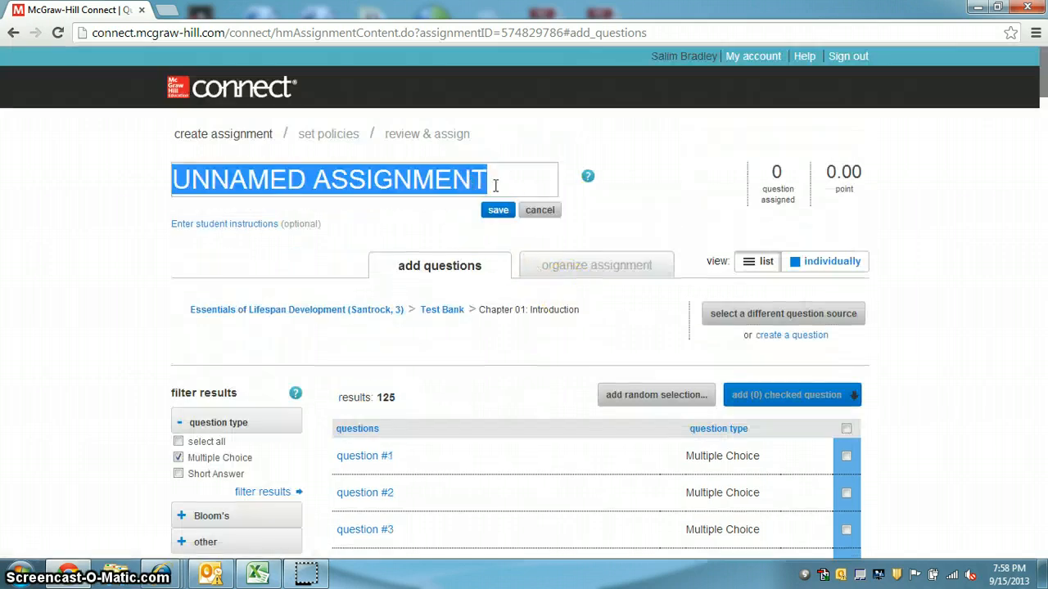
{"action": "type", "text": "Test"}
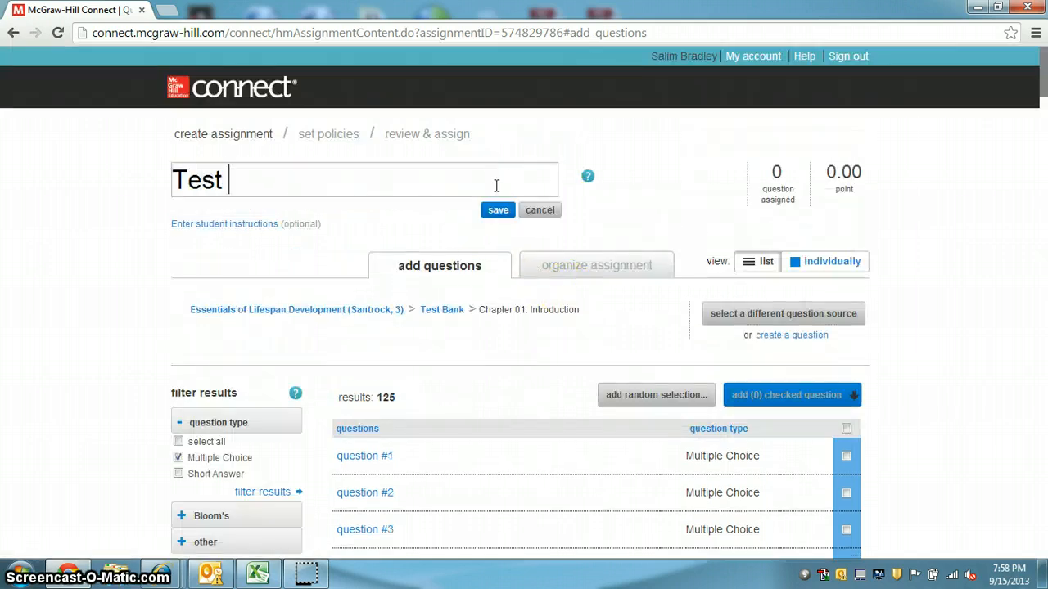
{"action": "type", "text": " 1"}
{"action": "left_click", "coordinate": [498, 210]}
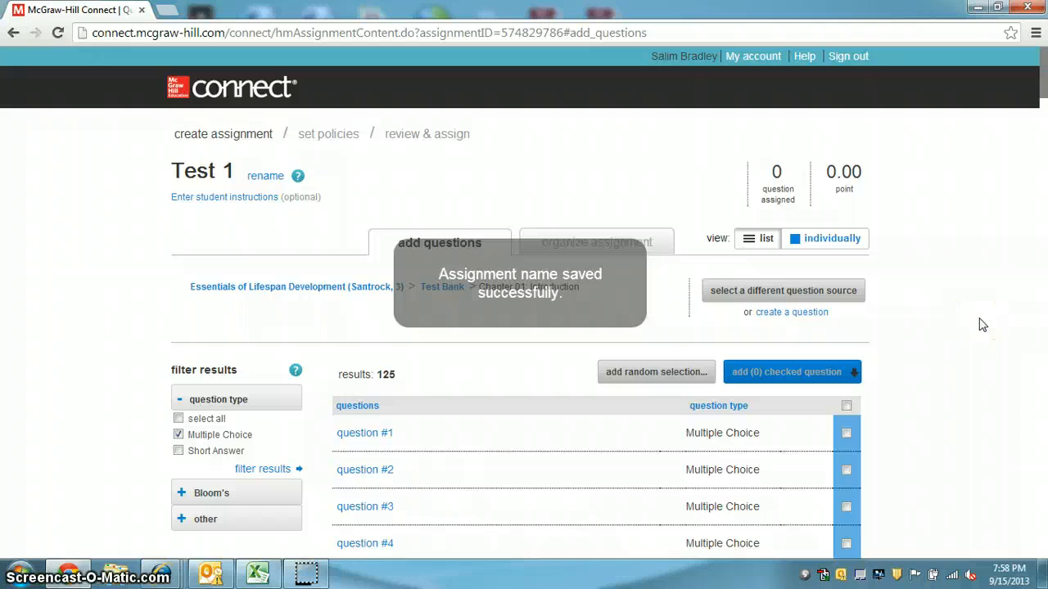
Expand the Bloom's and other filters, and filter the multiple-choice questions by Difficulty Level: Medium.
{"action": "scroll", "coordinate": [966, 299], "scroll_direction": "down", "scroll_amount": 2}
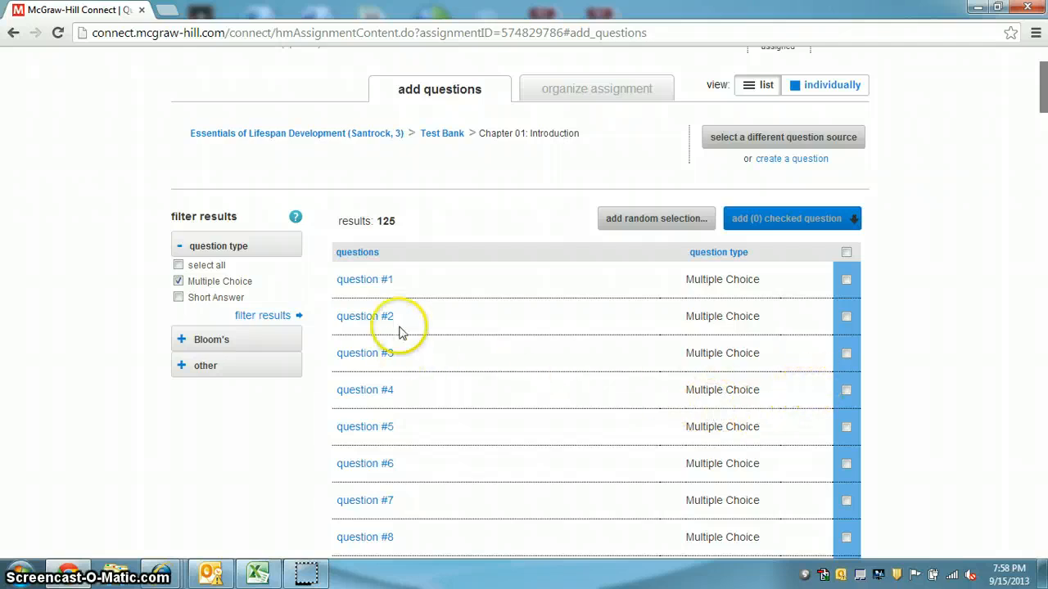
{"action": "left_click", "coordinate": [178, 368]}
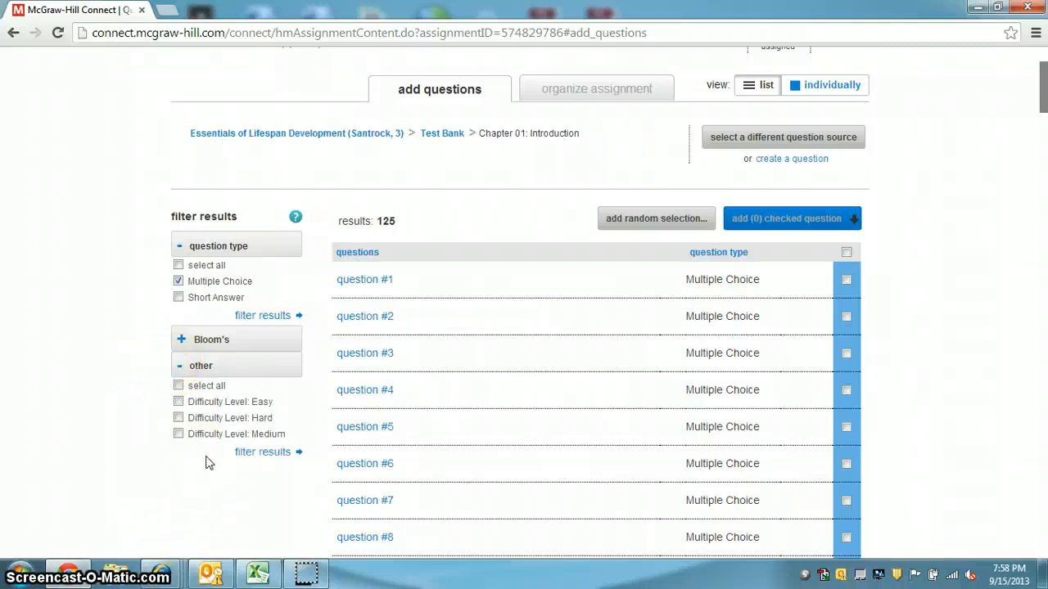
{"action": "left_click", "coordinate": [179, 340]}
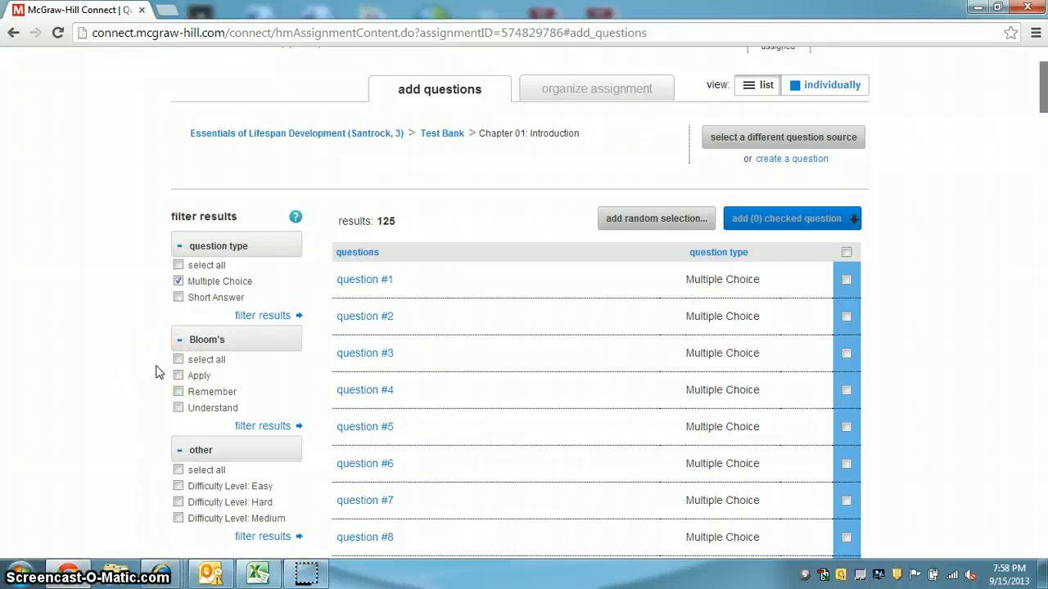
{"action": "scroll", "coordinate": [156, 372], "scroll_direction": "down", "scroll_amount": 2}
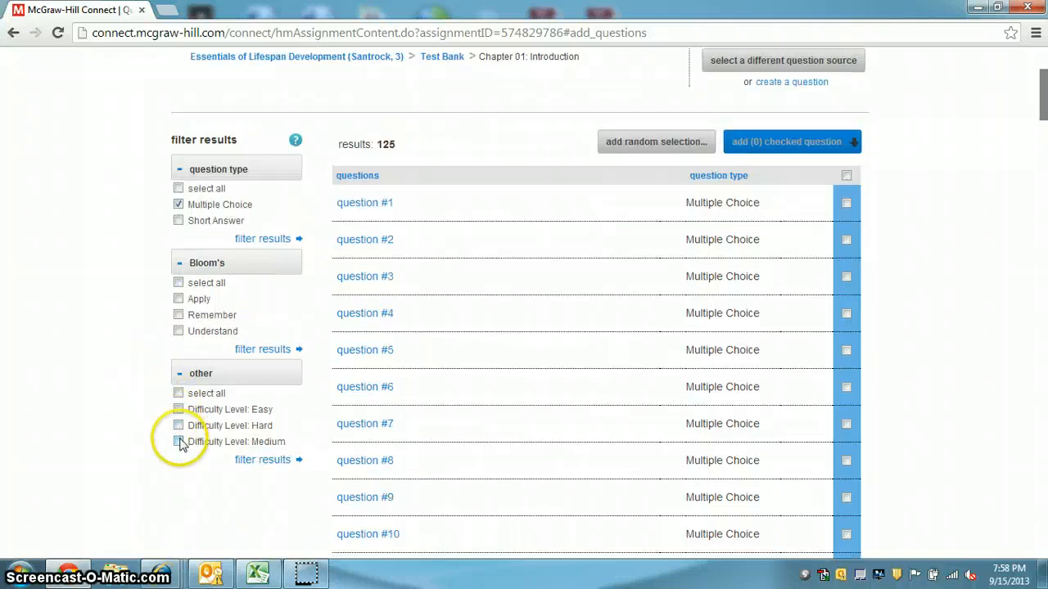
{"action": "left_click", "coordinate": [178, 442]}
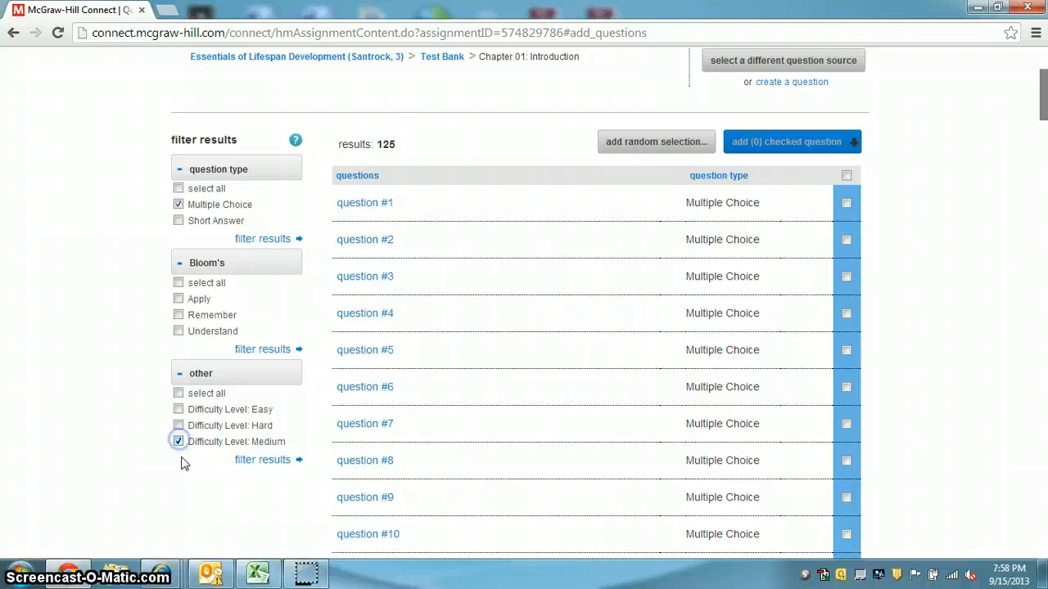
{"action": "left_click", "coordinate": [279, 463]}
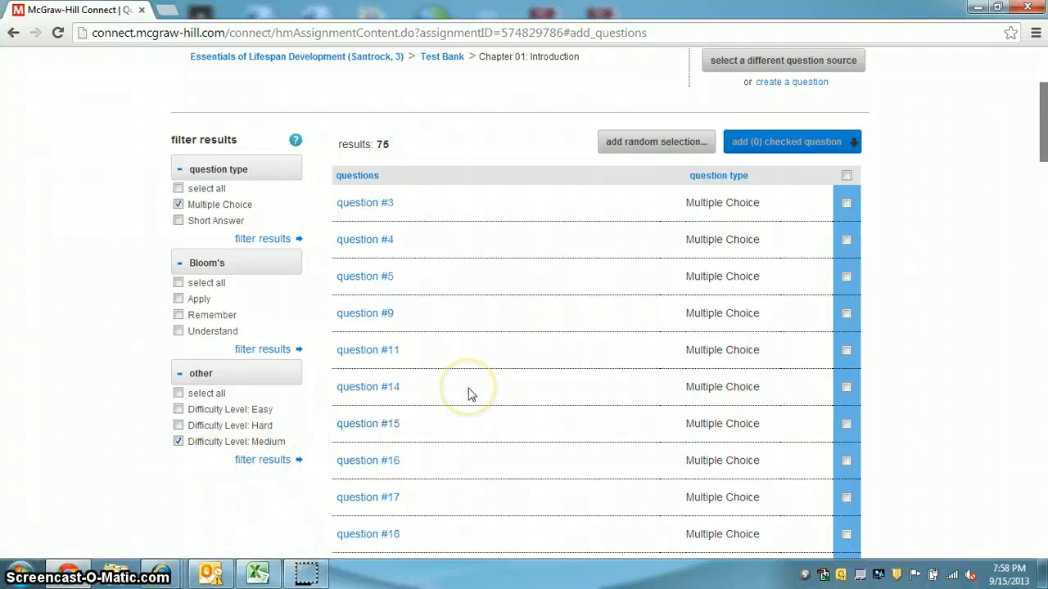
Remove the Difficulty Level: Medium filter to compare the results, and reapply it.
{"action": "scroll", "coordinate": [487, 379], "scroll_direction": "up", "scroll_amount": 3}
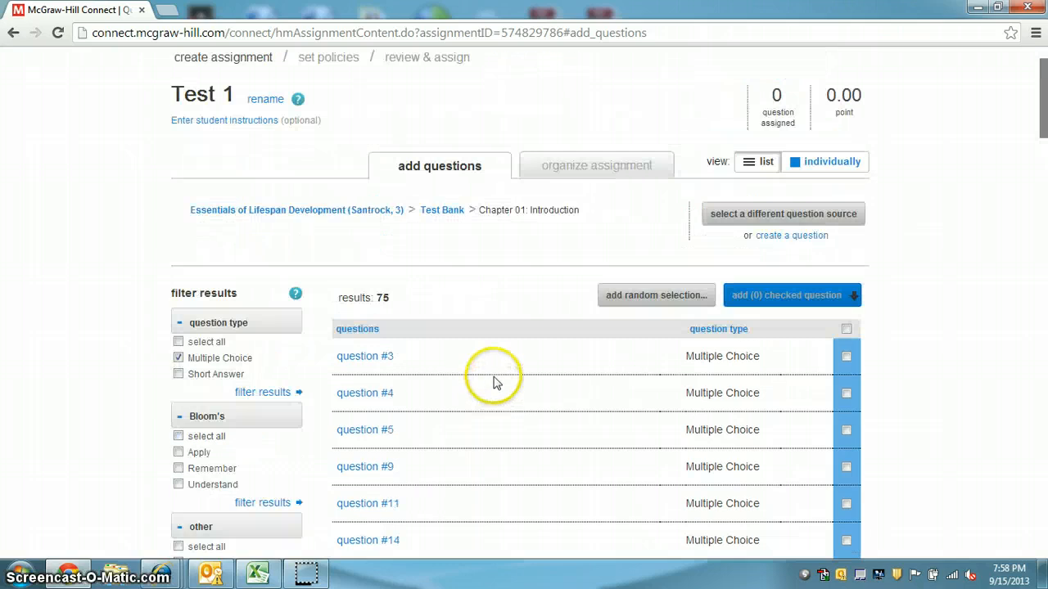
{"action": "scroll", "coordinate": [489, 368], "scroll_direction": "down", "scroll_amount": 3}
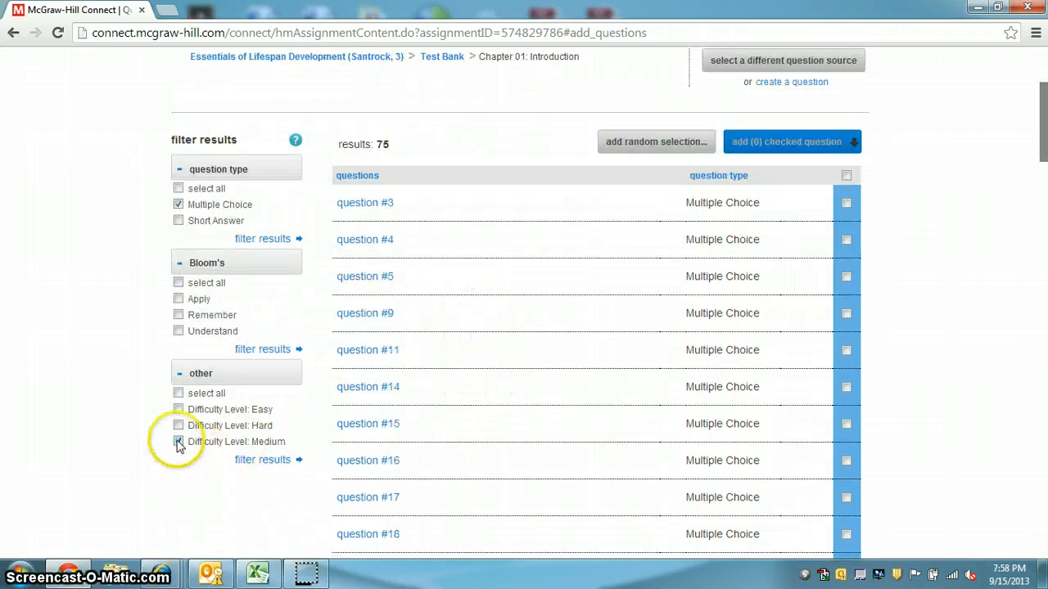
{"action": "left_click", "coordinate": [242, 463]}
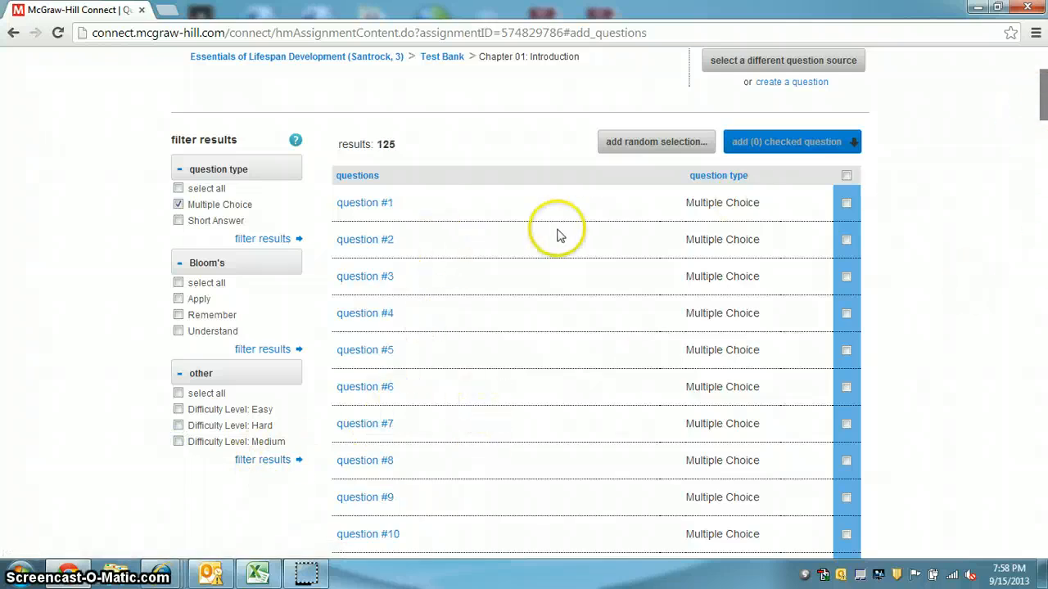
{"action": "left_click", "coordinate": [178, 443]}
{"action": "left_click", "coordinate": [277, 460]}
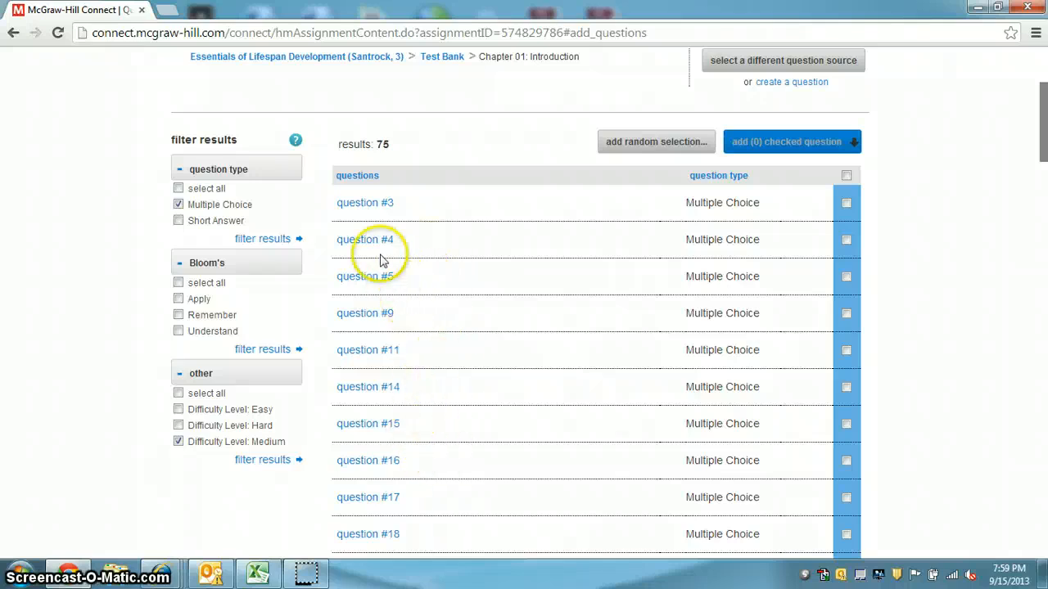
Preview the filtered questions from question #3 through question #9, and add question #9 to a new pool named "Chapter 1".
{"action": "left_click", "coordinate": [365, 211]}
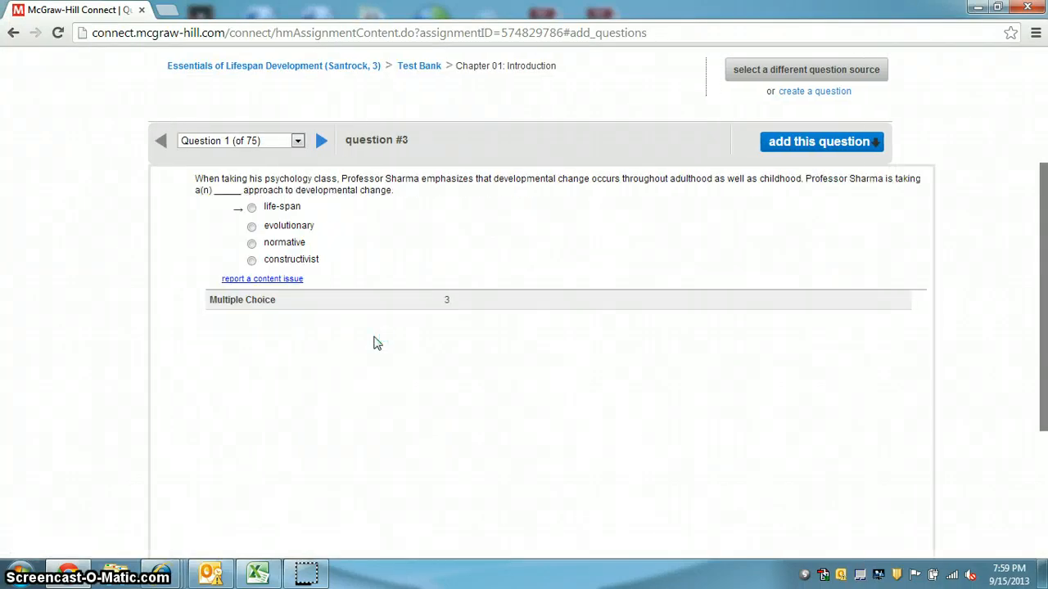
{"action": "left_click", "coordinate": [321, 143]}
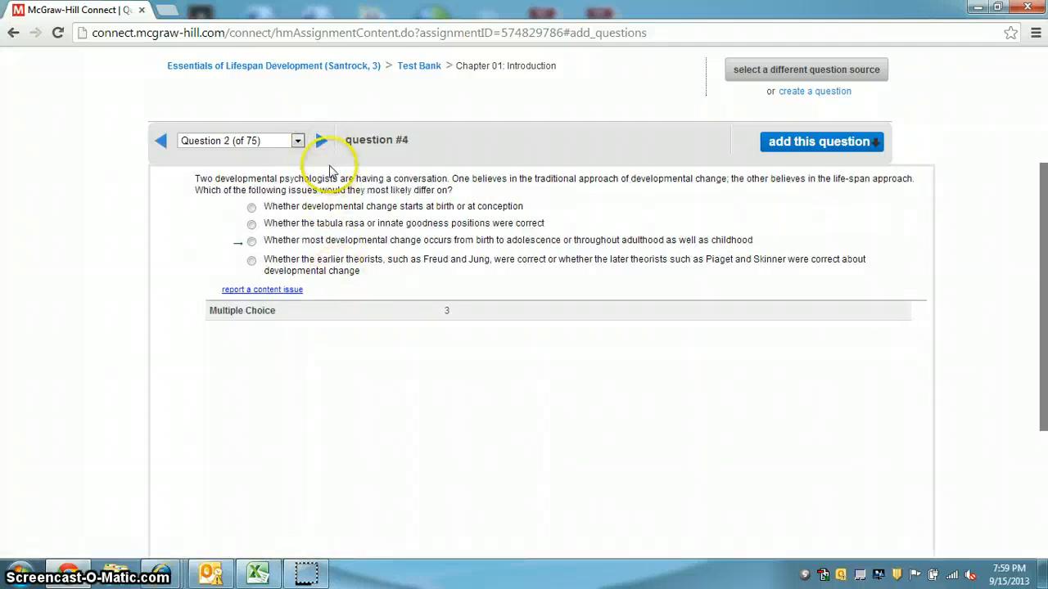
{"action": "left_click", "coordinate": [321, 141]}
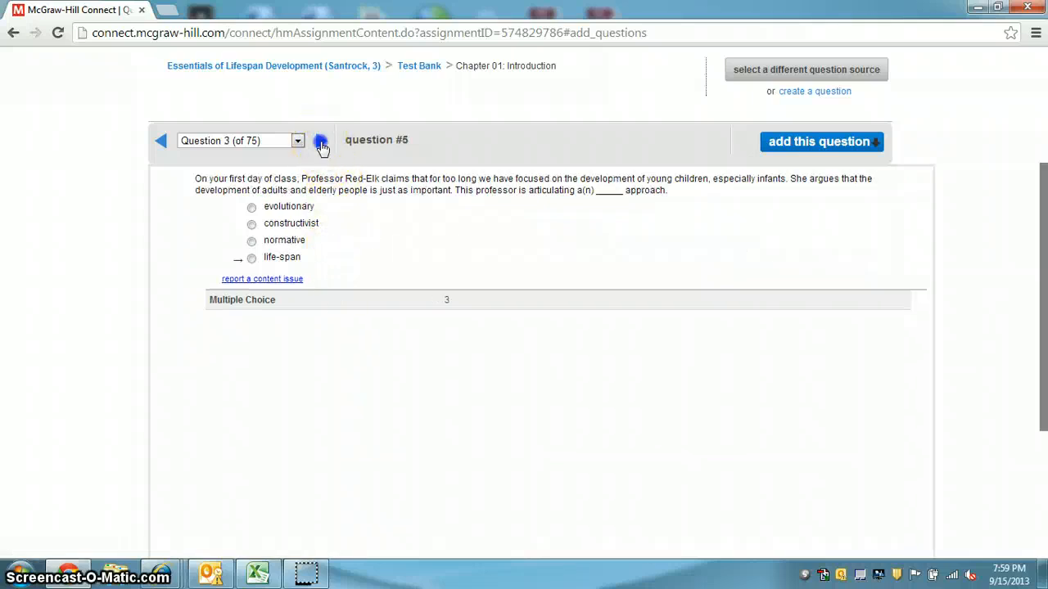
{"action": "left_click", "coordinate": [321, 140]}
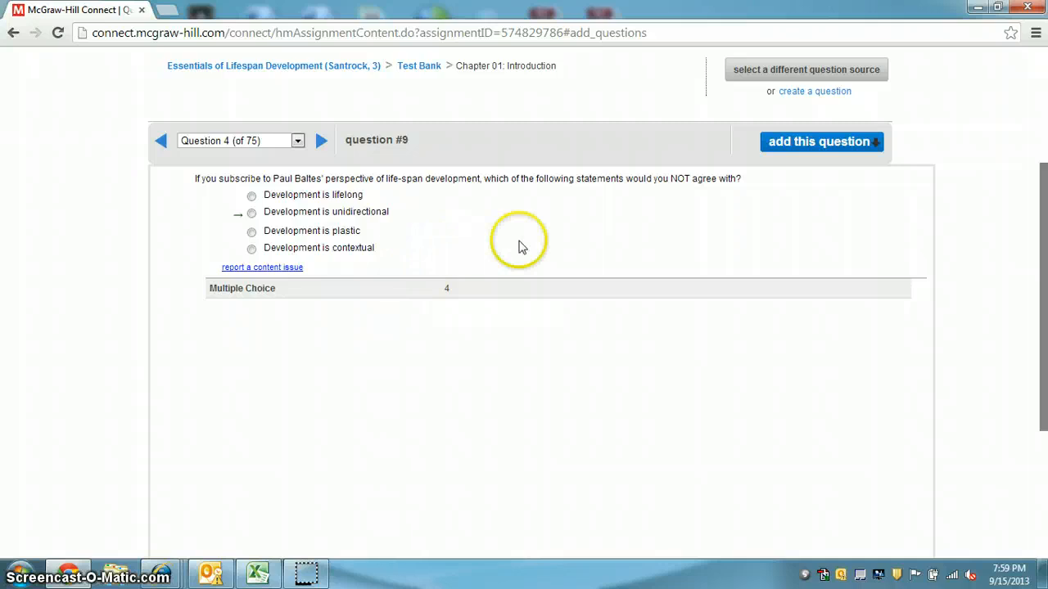
{"action": "left_click", "coordinate": [874, 144]}
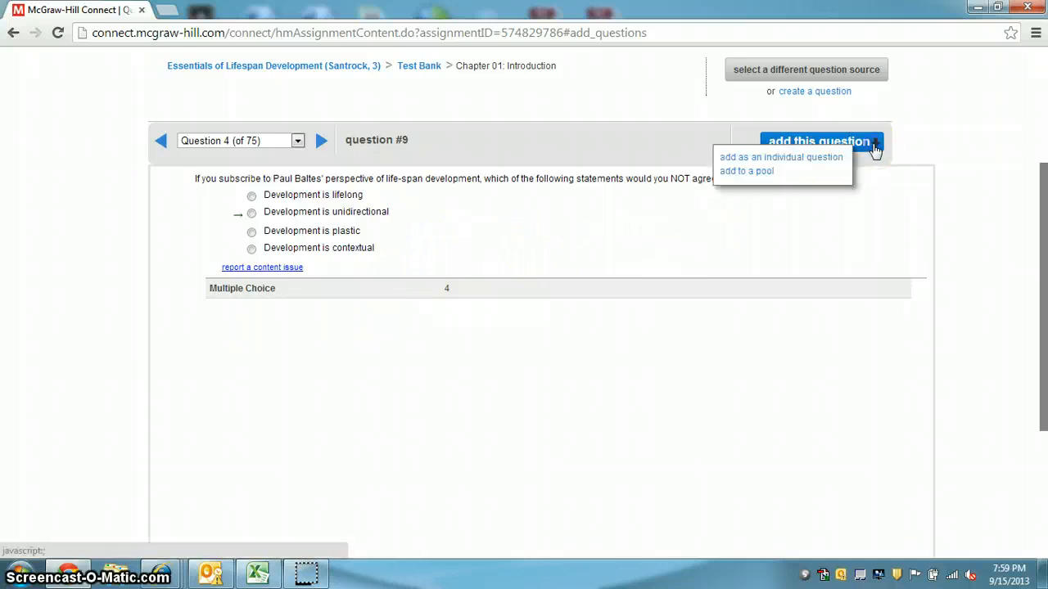
{"action": "left_click", "coordinate": [762, 175]}
{"action": "left_click", "coordinate": [534, 233]}
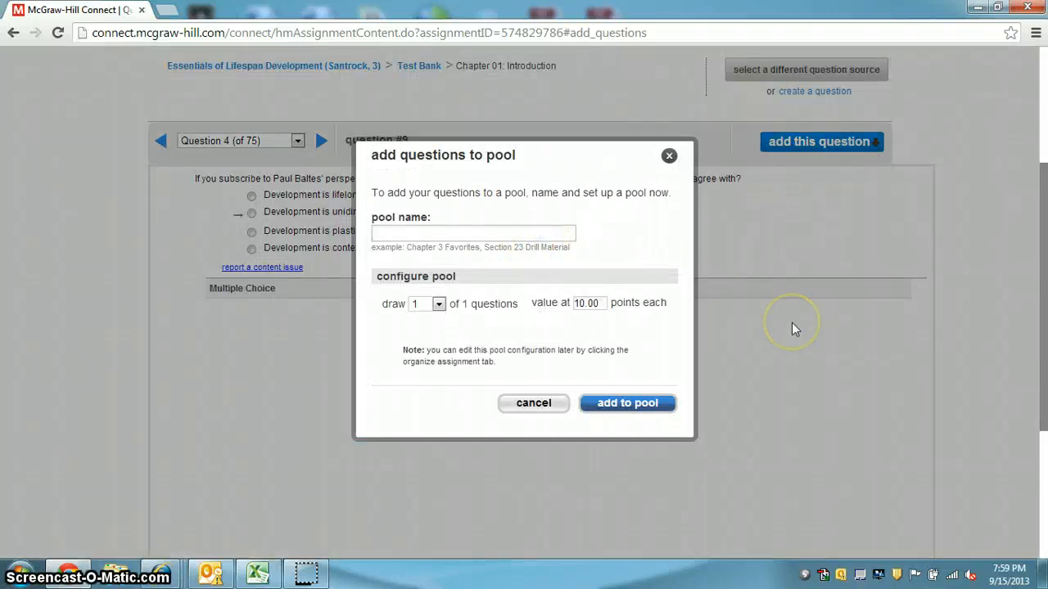
{"action": "type", "text": "Chatp"}
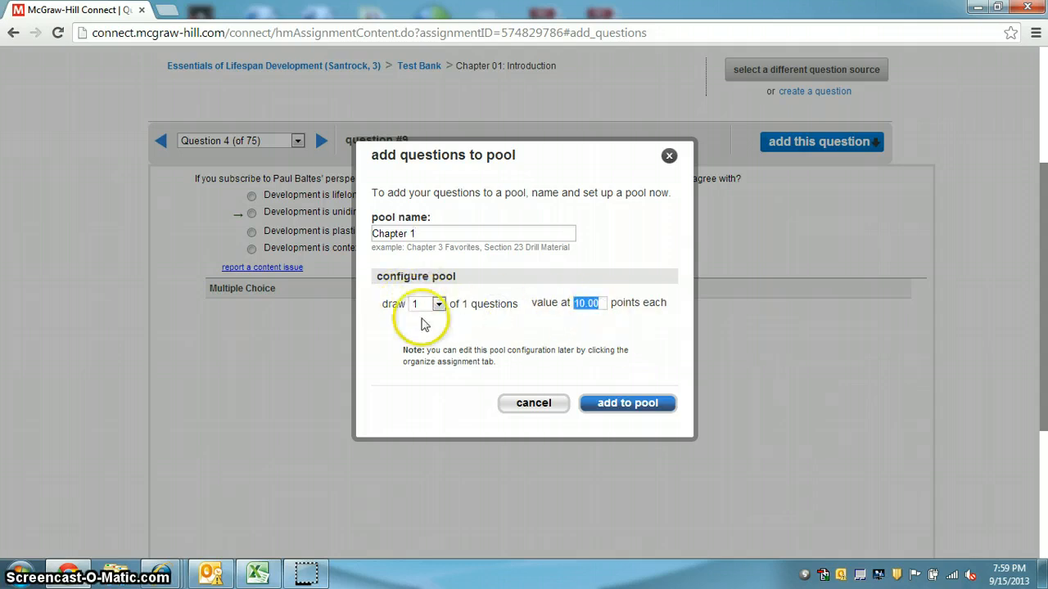
{"action": "left_click", "coordinate": [627, 403]}
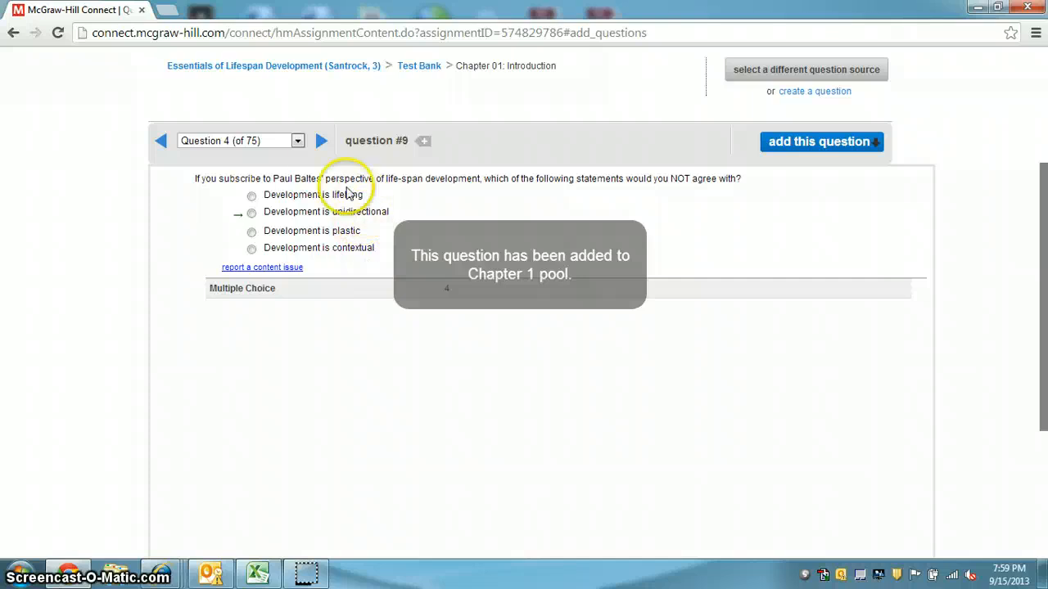
Go to question #11 and add it to the existing Chapter 1 pool.
{"action": "left_click", "coordinate": [320, 142]}
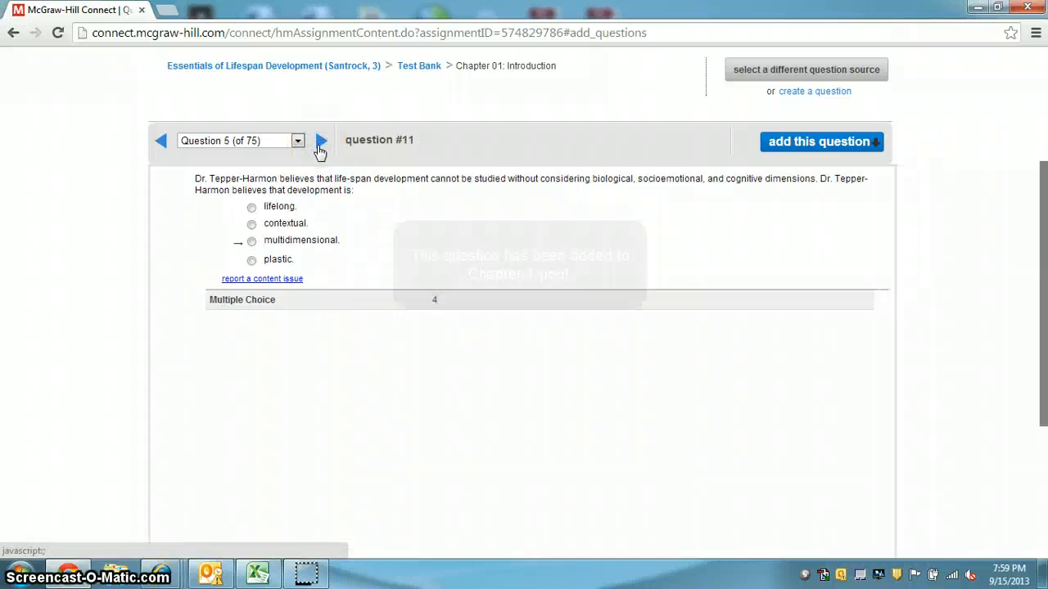
{"action": "left_click", "coordinate": [798, 144]}
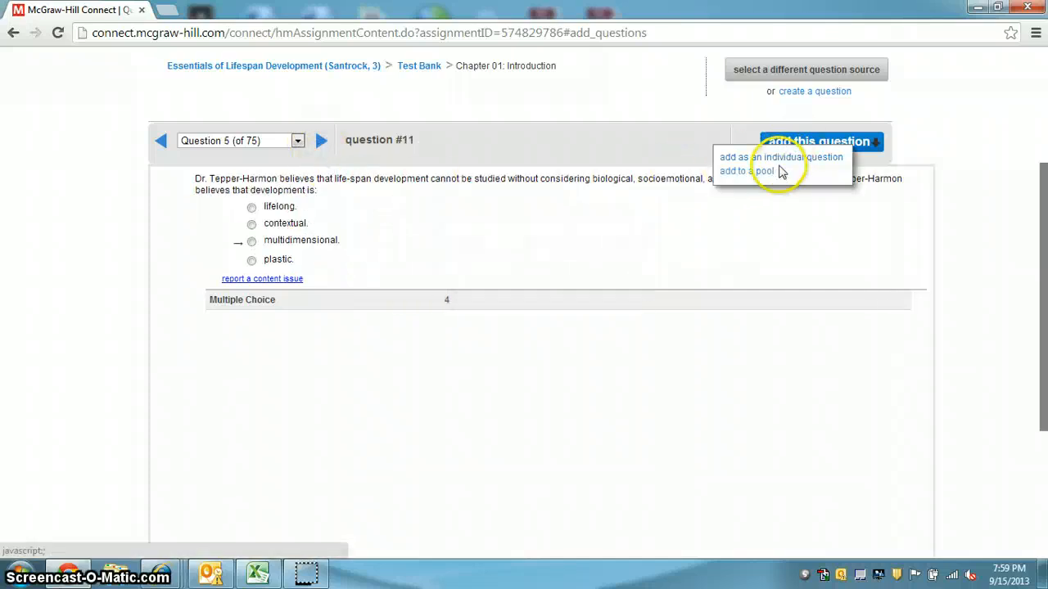
{"action": "left_click", "coordinate": [782, 172]}
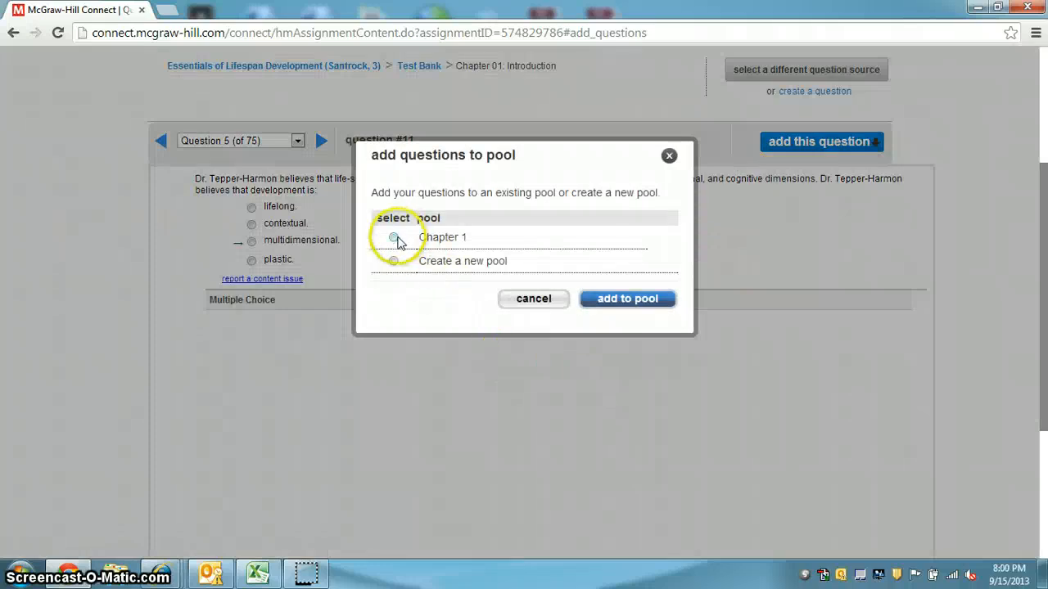
{"action": "left_click", "coordinate": [394, 238]}
{"action": "left_click", "coordinate": [603, 309]}
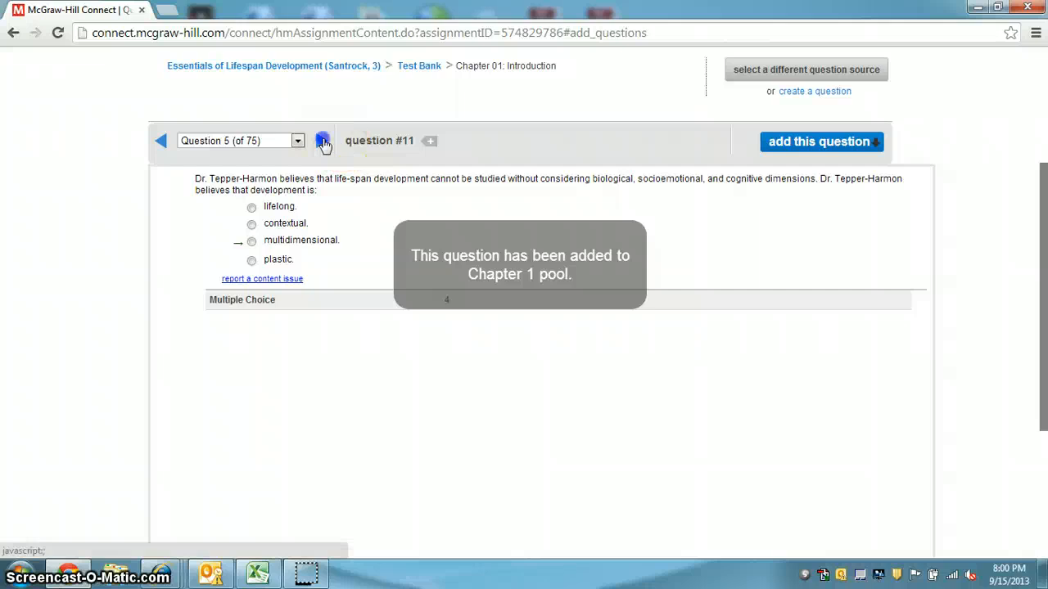
Preview the following questions up to question #15, and check the Chapter 1 pool in the assignment's organization view.
{"action": "left_click", "coordinate": [321, 140]}
{"action": "left_click", "coordinate": [321, 140]}
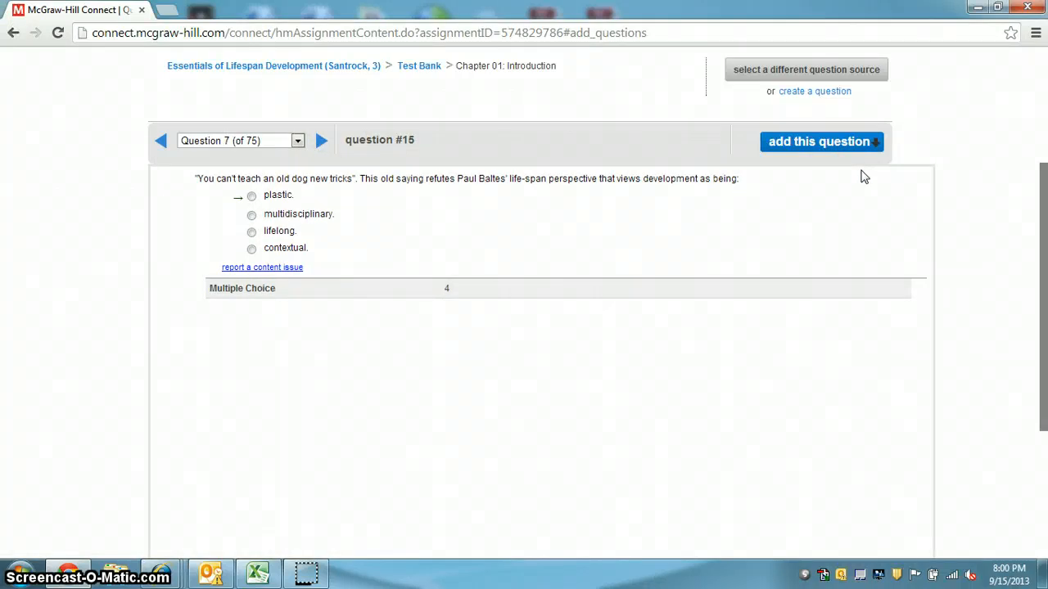
{"action": "scroll", "coordinate": [720, 219], "scroll_direction": "up", "scroll_amount": 3}
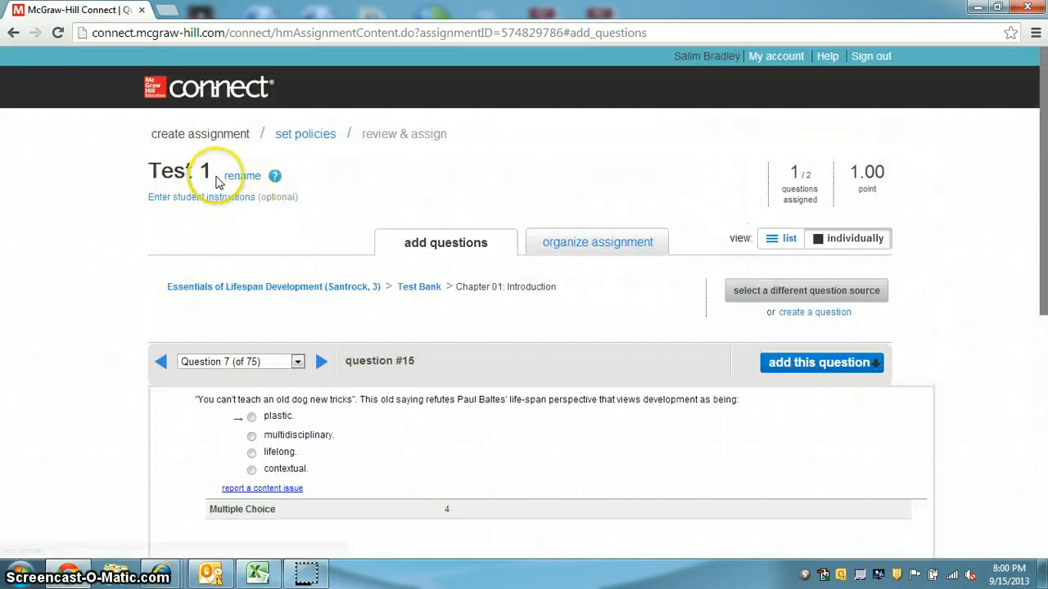
{"action": "left_click", "coordinate": [584, 248]}
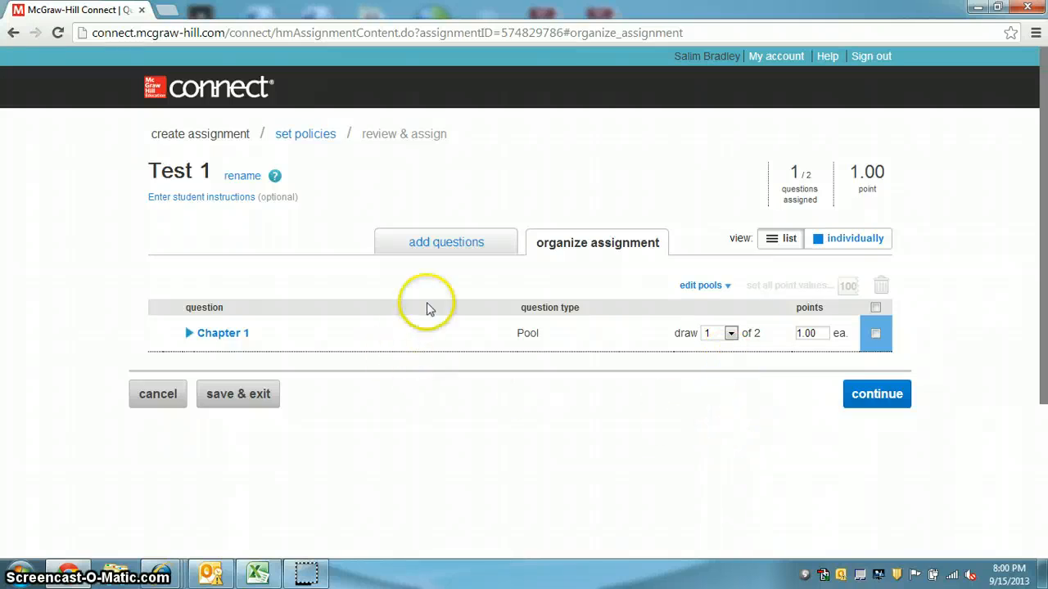
Return to the list of filtered Chapter 01 questions, select all of them, and add them to the Chapter 1 pool.
{"action": "left_click", "coordinate": [429, 244]}
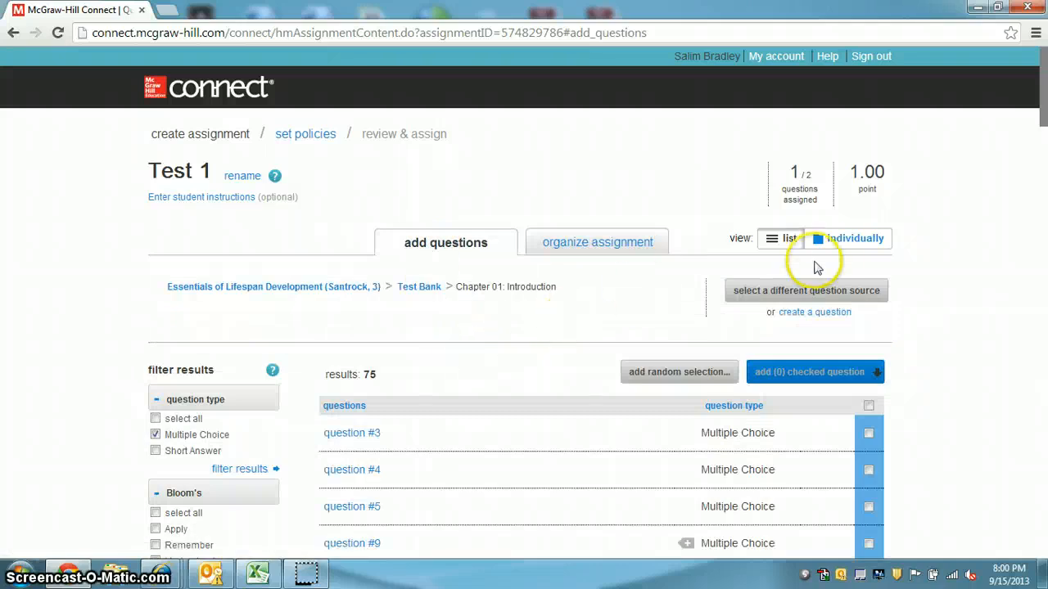
{"action": "scroll", "coordinate": [594, 390], "scroll_direction": "down", "scroll_amount": 2}
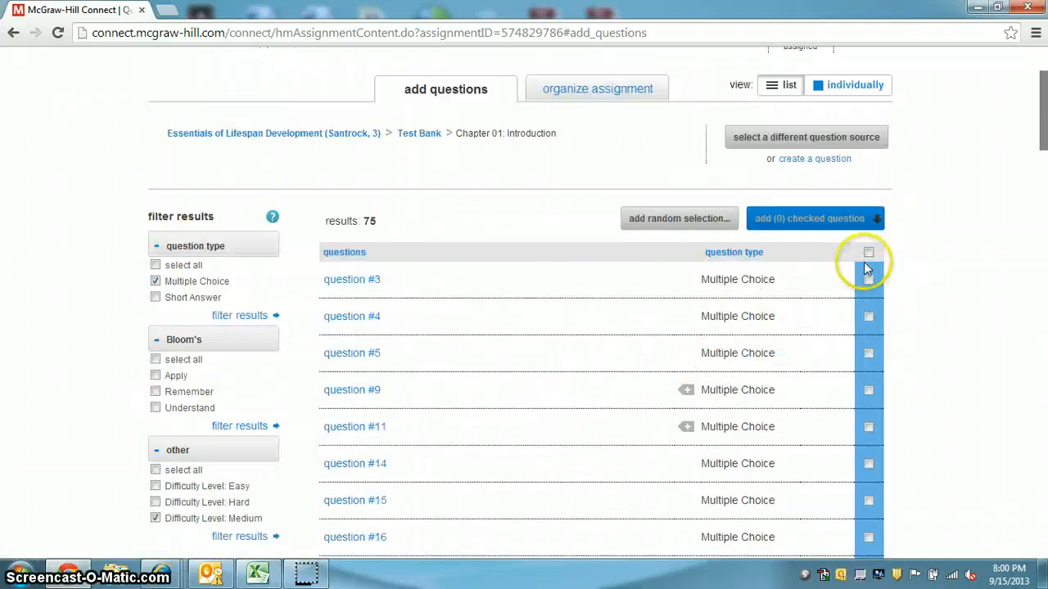
{"action": "left_click", "coordinate": [869, 252]}
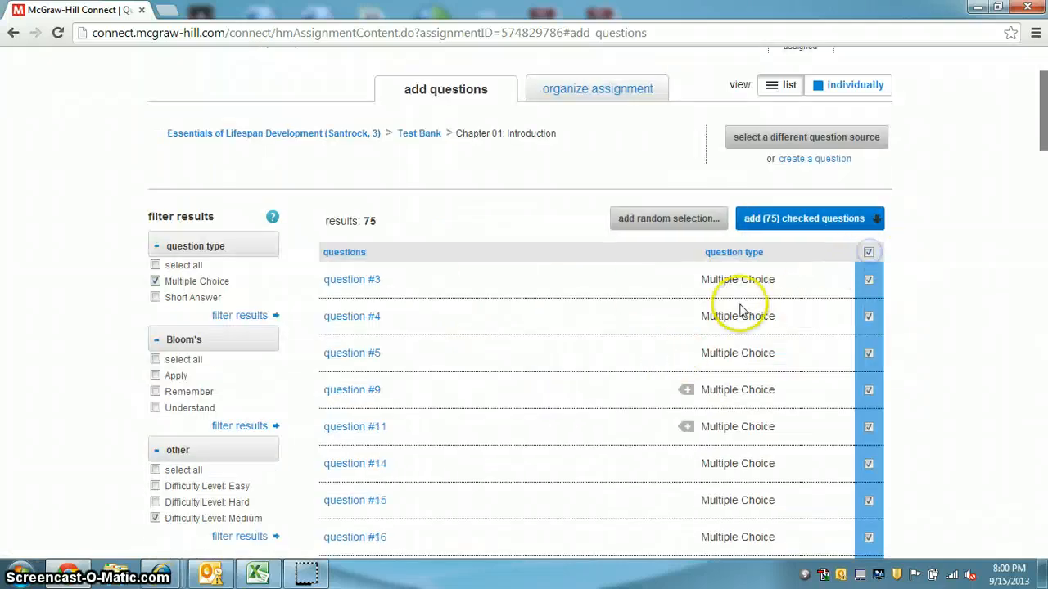
{"action": "left_click", "coordinate": [855, 221]}
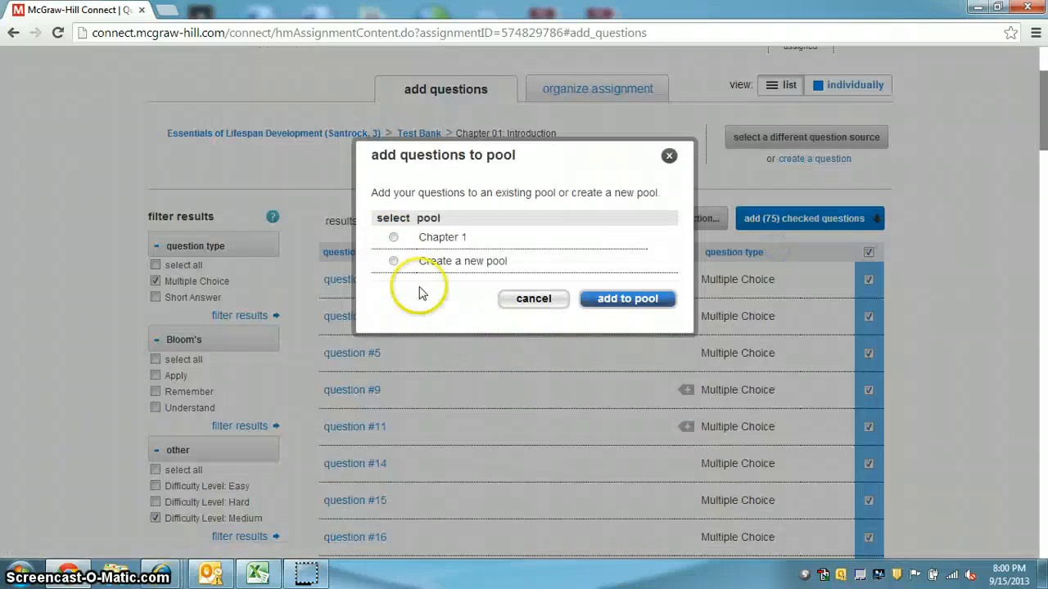
{"action": "left_click", "coordinate": [393, 237]}
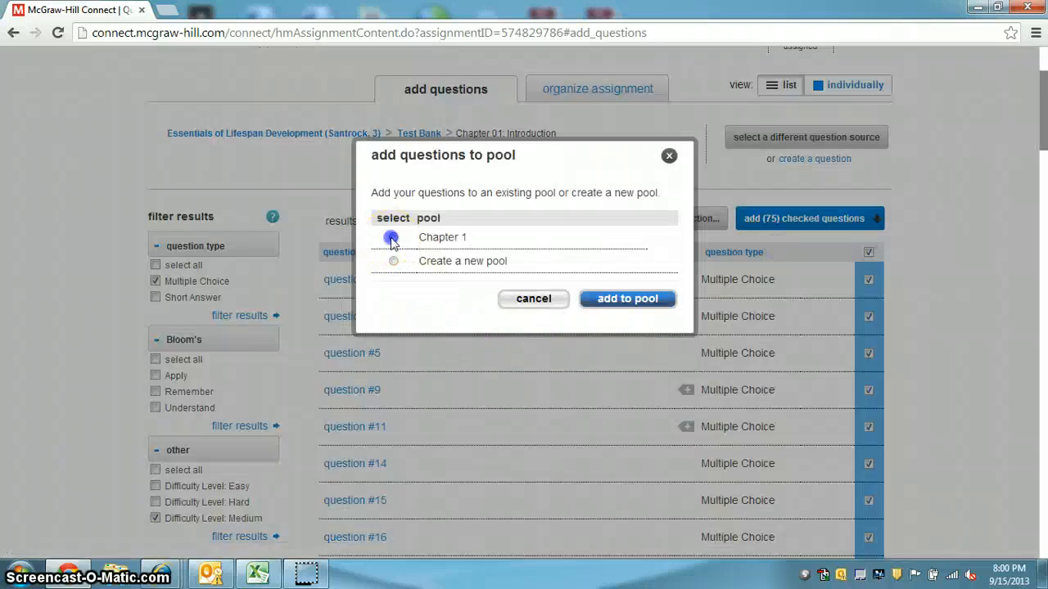
{"action": "left_click", "coordinate": [627, 298]}
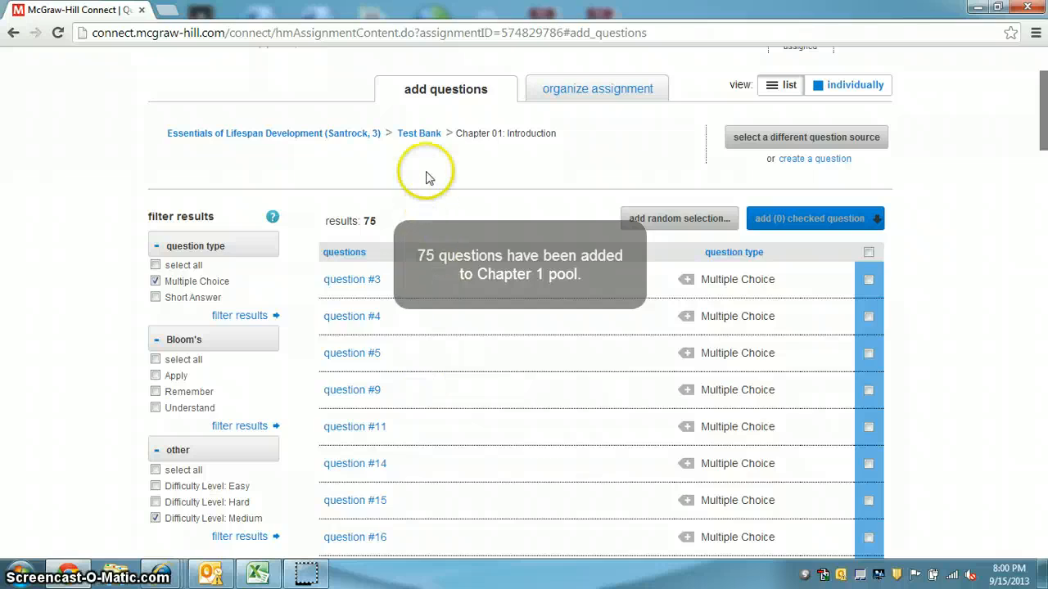
Switch the test bank source to Chapter 02: Biological Beginnings and filter its questions by Multiple Choice.
{"action": "left_click", "coordinate": [420, 135]}
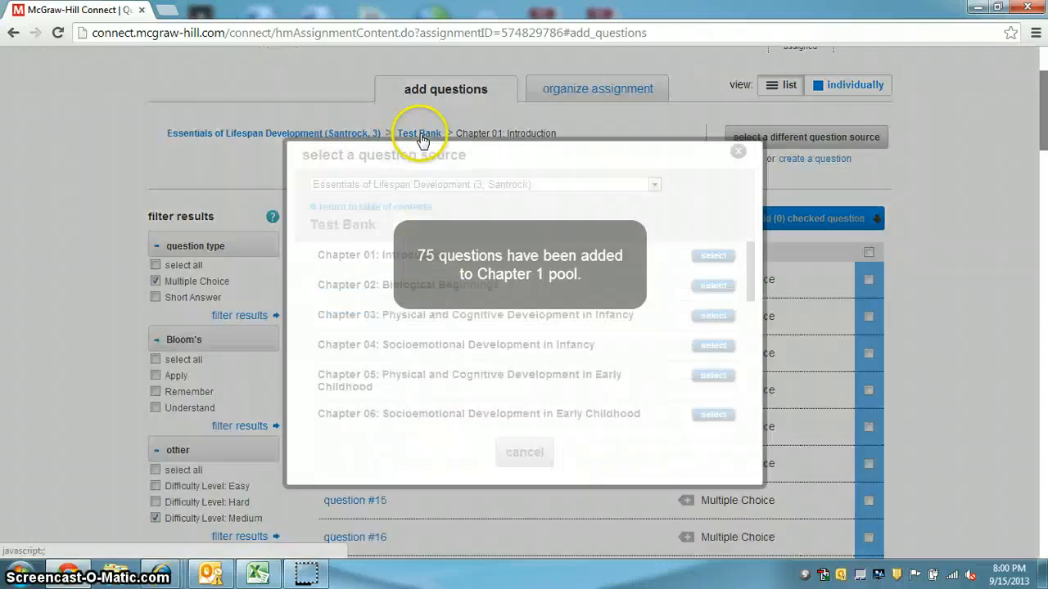
{"action": "left_click", "coordinate": [713, 286]}
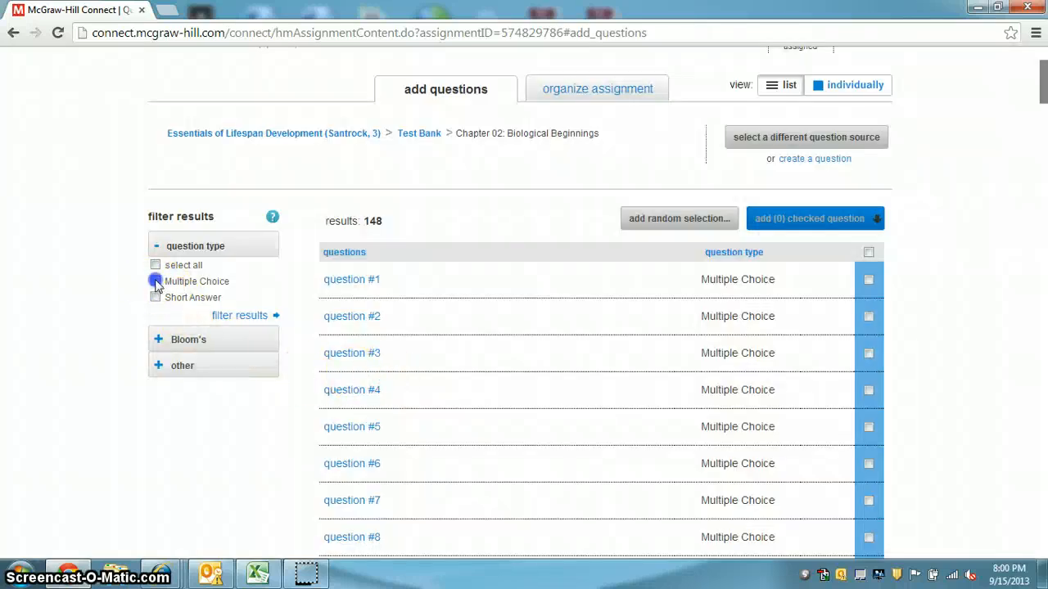
{"action": "left_click", "coordinate": [155, 281]}
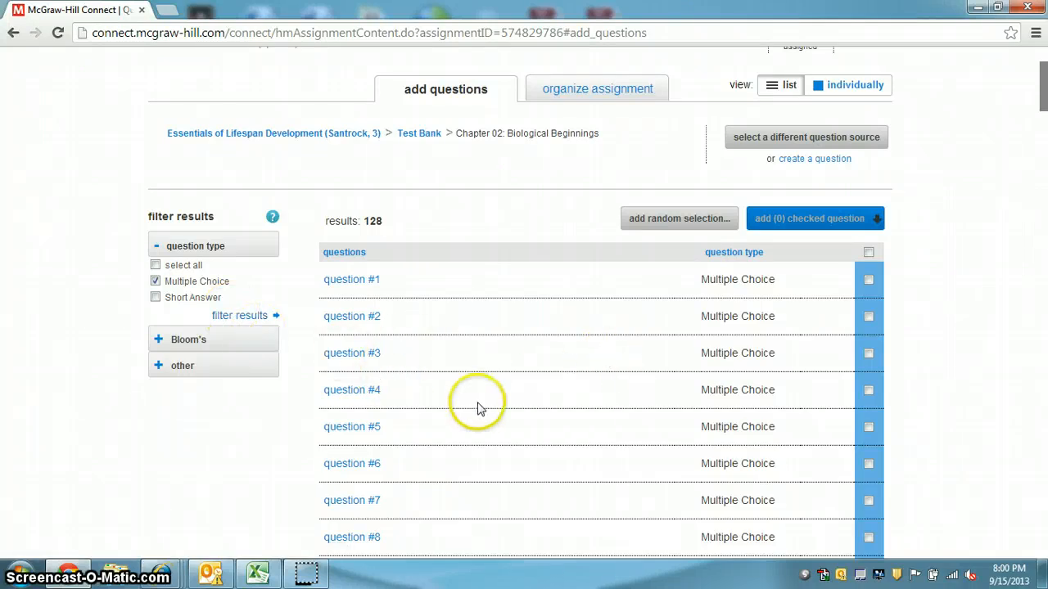
Add question #1 of Chapter 02 to a new pool named "Chapter 2", valued at 1 point each.
{"action": "left_click", "coordinate": [354, 279]}
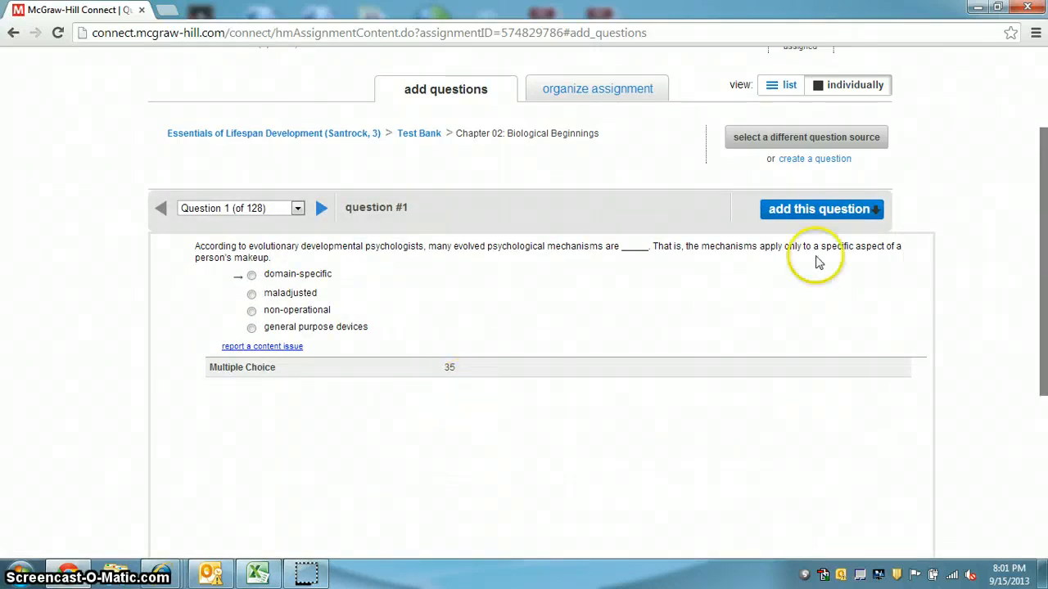
{"action": "left_click", "coordinate": [852, 209]}
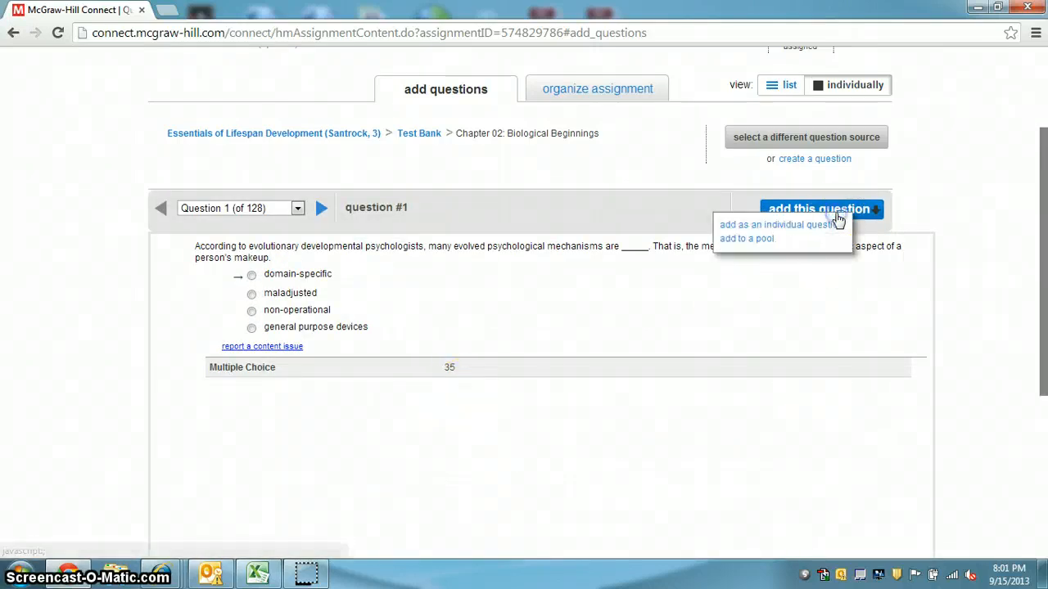
{"action": "left_click", "coordinate": [748, 239]}
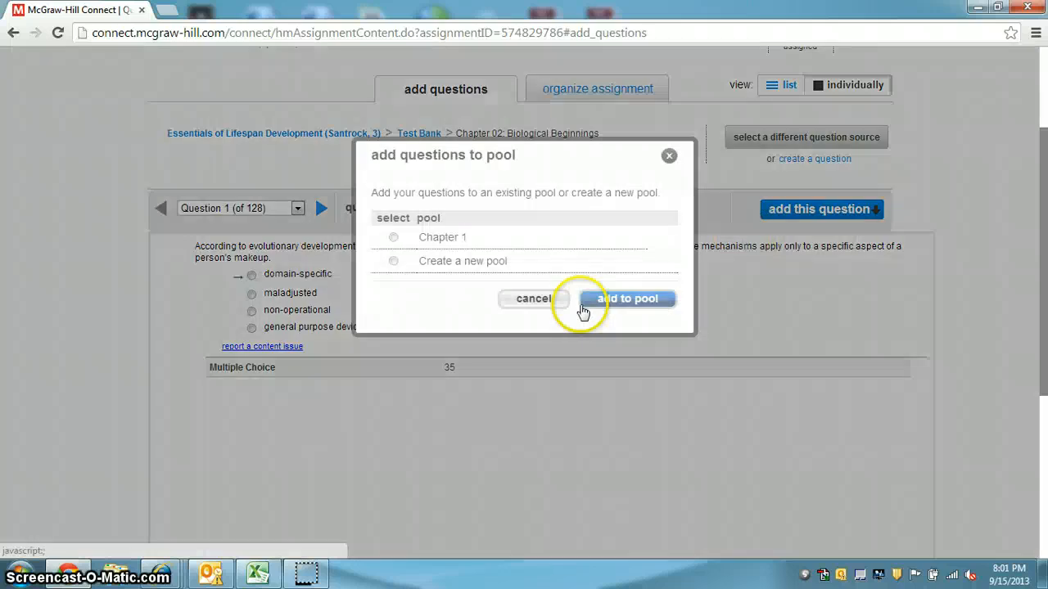
{"action": "left_click", "coordinate": [395, 260]}
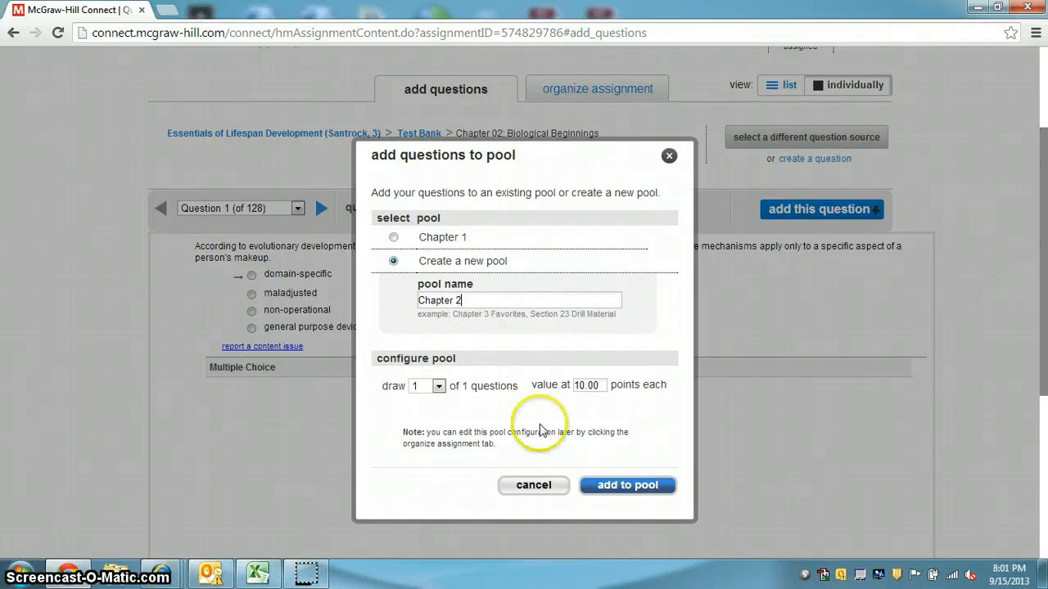
{"action": "left_click_drag", "start_coordinate": [607, 384], "coordinate": [533, 396]}
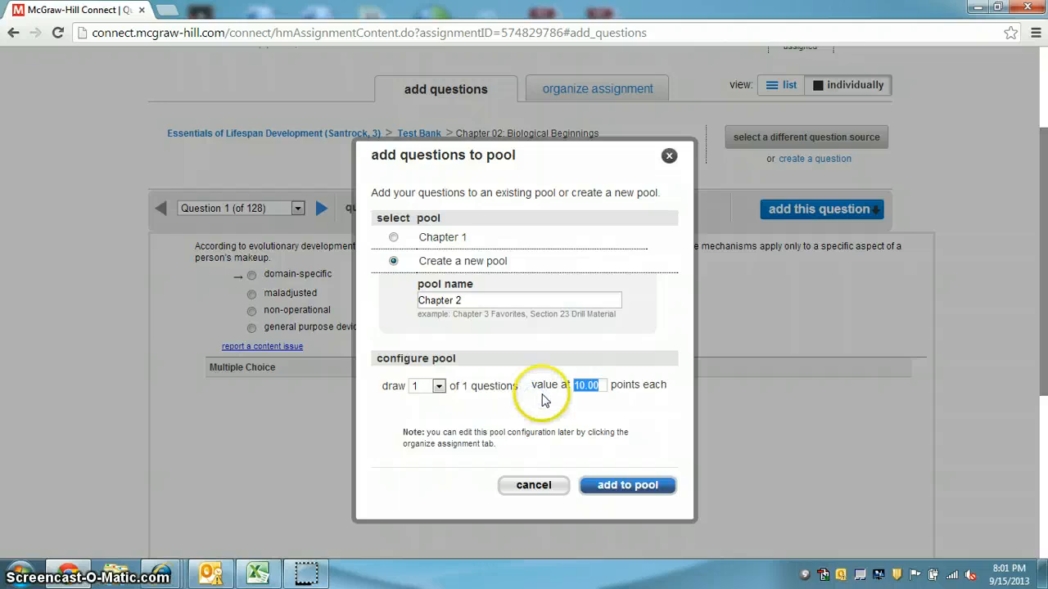
{"action": "type", "text": "5"}
{"action": "left_click", "coordinate": [631, 485]}
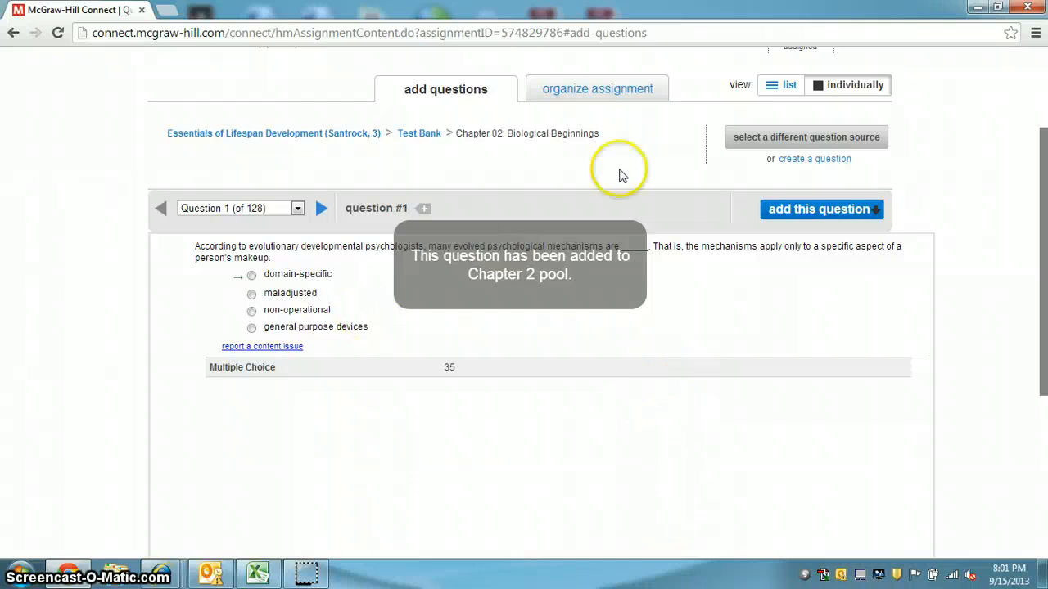
Select all listed Chapter 02 multiple-choice questions except question #1 and add them to the Chapter 2 pool.
{"action": "left_click", "coordinate": [774, 83]}
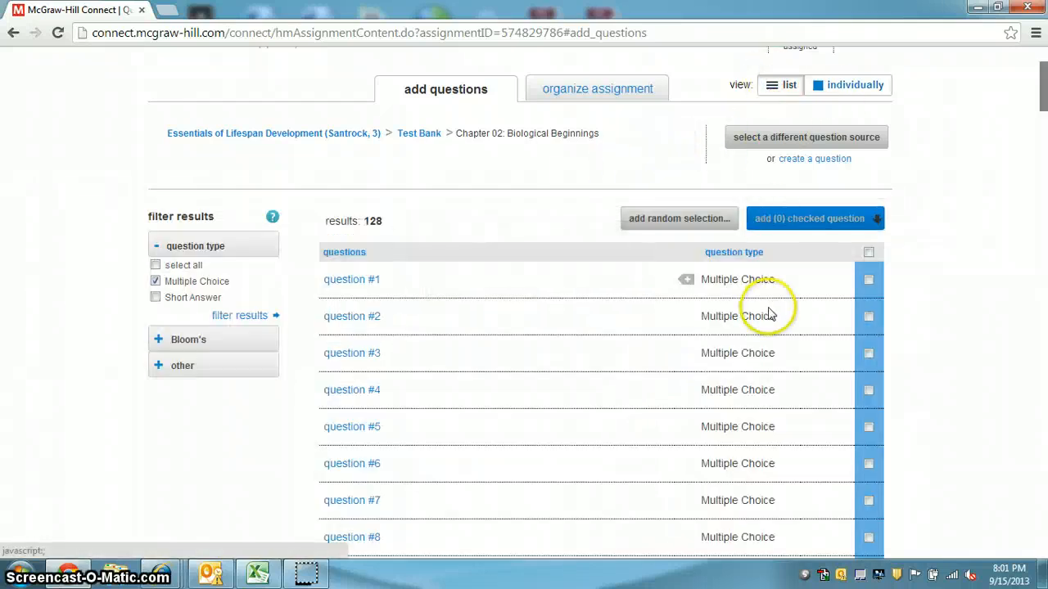
{"action": "left_click", "coordinate": [868, 252]}
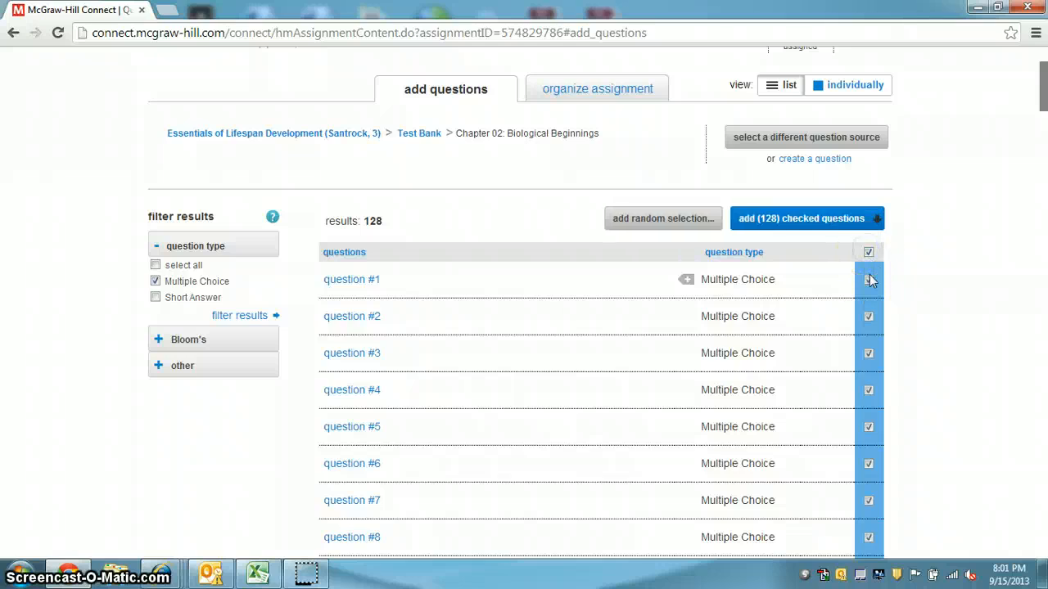
{"action": "left_click", "coordinate": [865, 223]}
{"action": "left_click", "coordinate": [798, 247]}
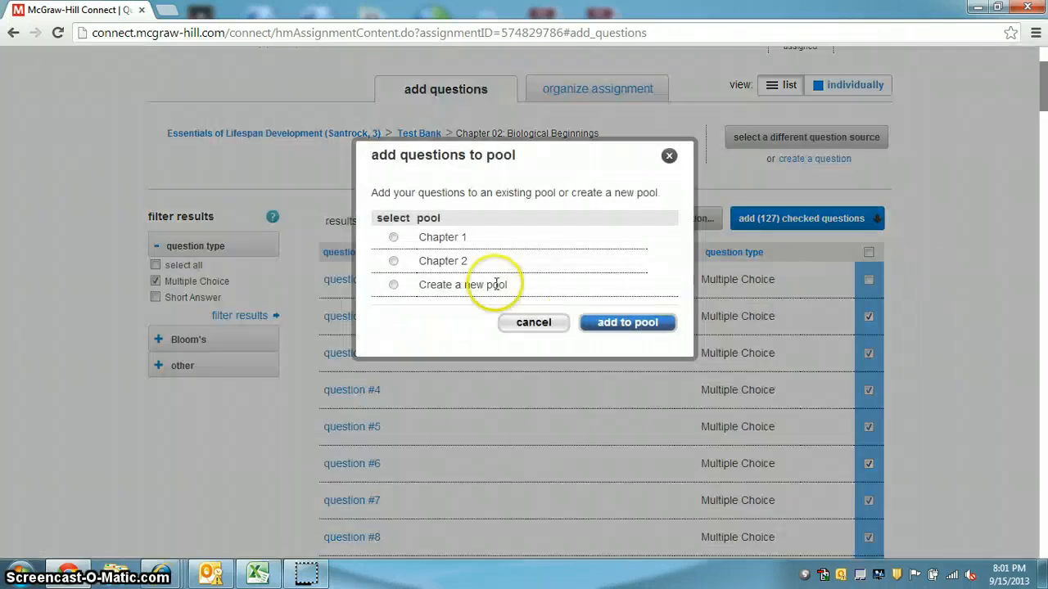
{"action": "left_click", "coordinate": [394, 262]}
{"action": "left_click", "coordinate": [627, 322]}
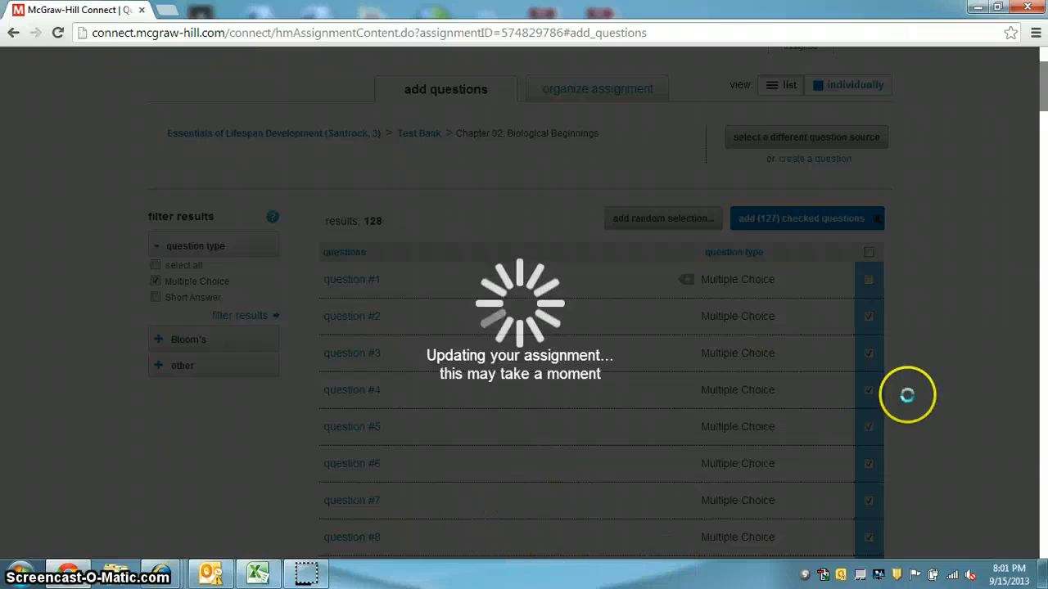
{"action": "scroll", "coordinate": [907, 396], "scroll_direction": "up", "scroll_amount": 2}
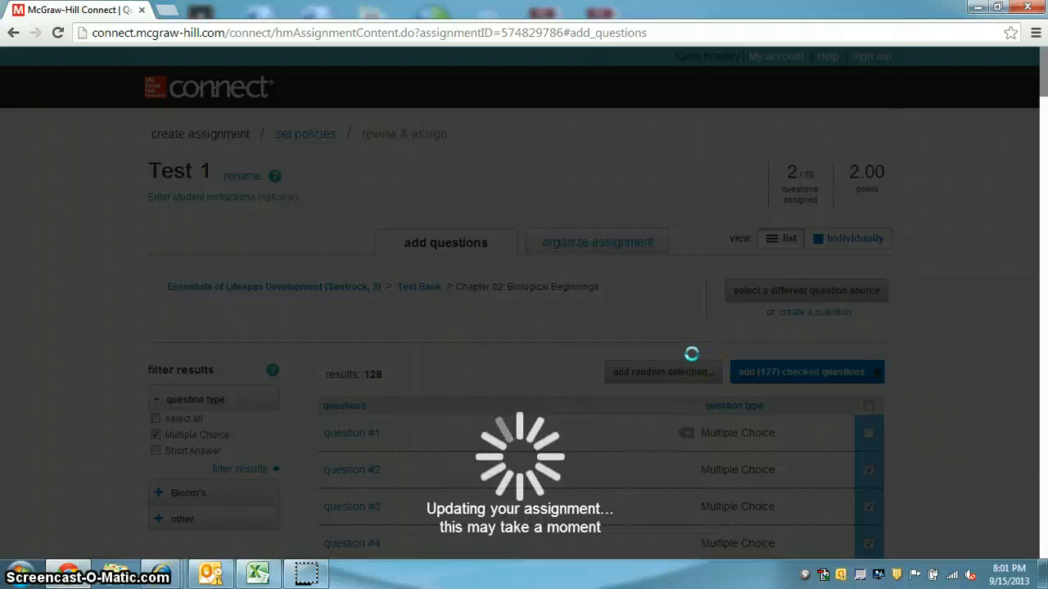
{"action": "scroll", "coordinate": [446, 329], "scroll_direction": "down", "scroll_amount": 1}
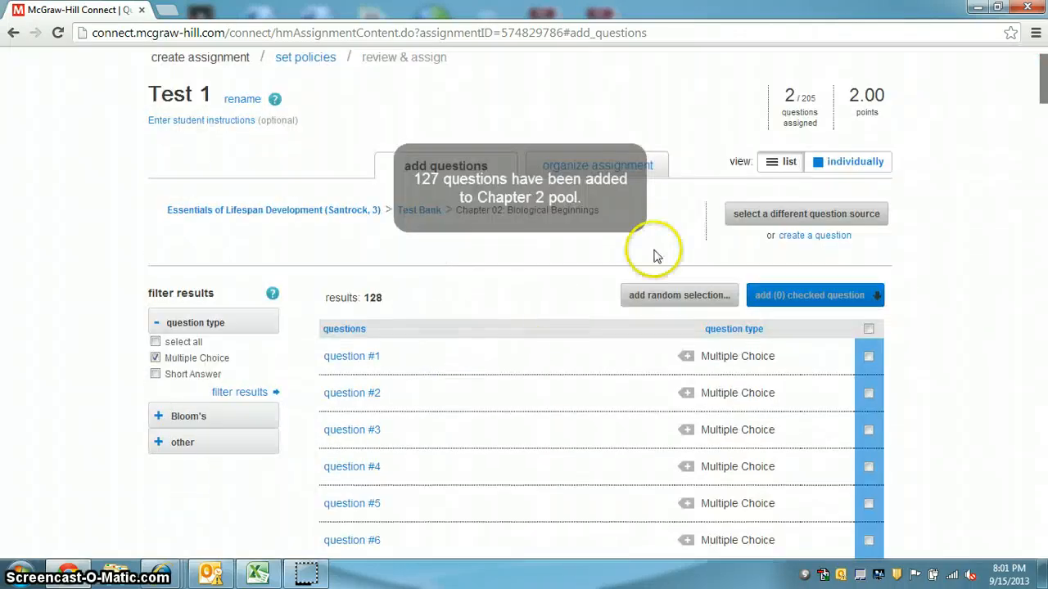
Organize the assignment so that the Chapter 1 and Chapter 2 pools each draw 25 questions.
{"action": "left_click", "coordinate": [663, 174]}
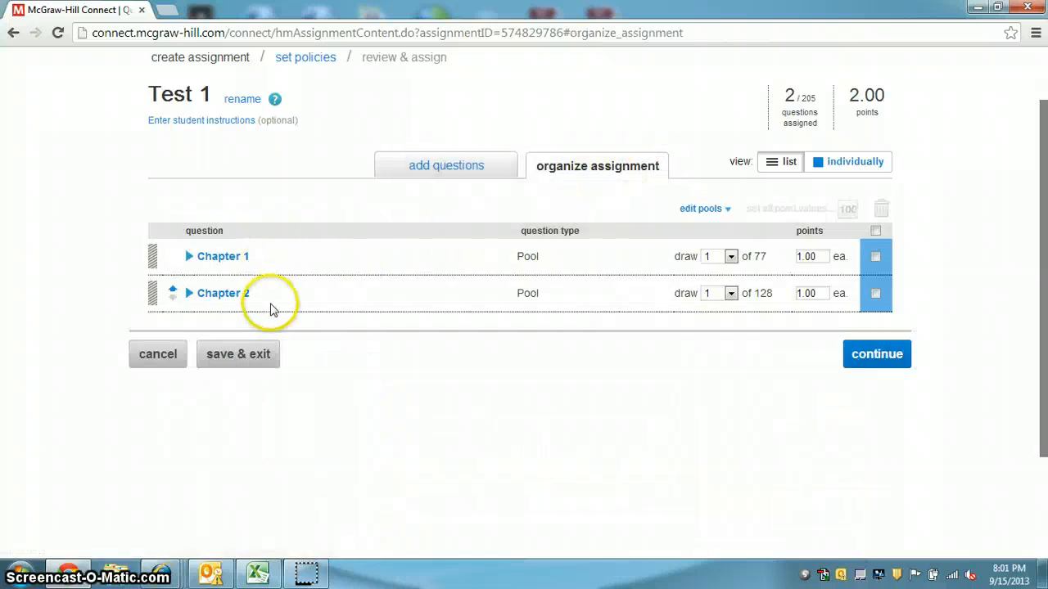
{"action": "left_click", "coordinate": [731, 257]}
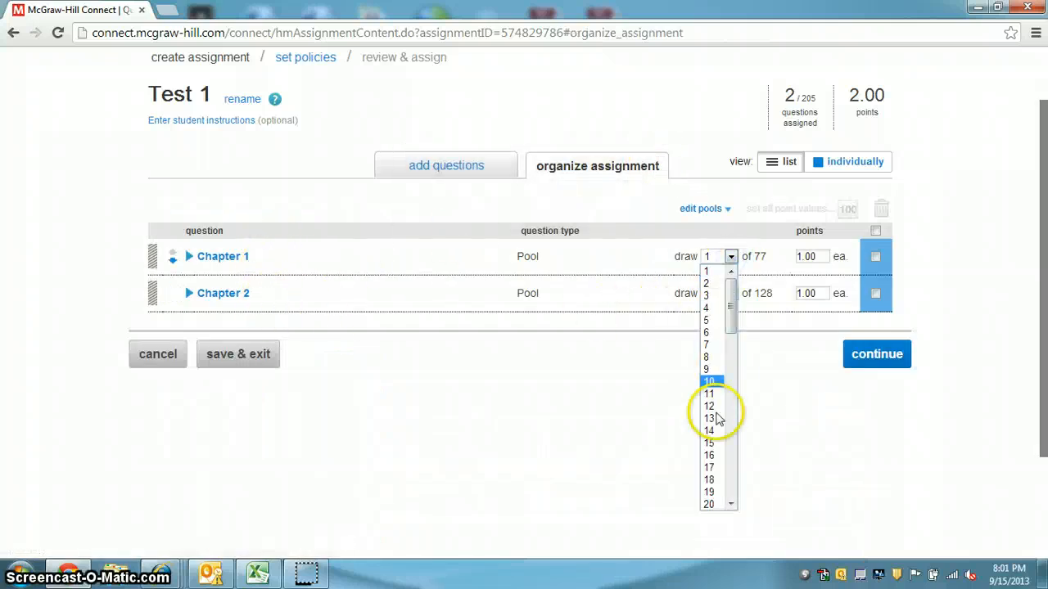
{"action": "scroll", "coordinate": [711, 483], "scroll_direction": "down", "scroll_amount": 6}
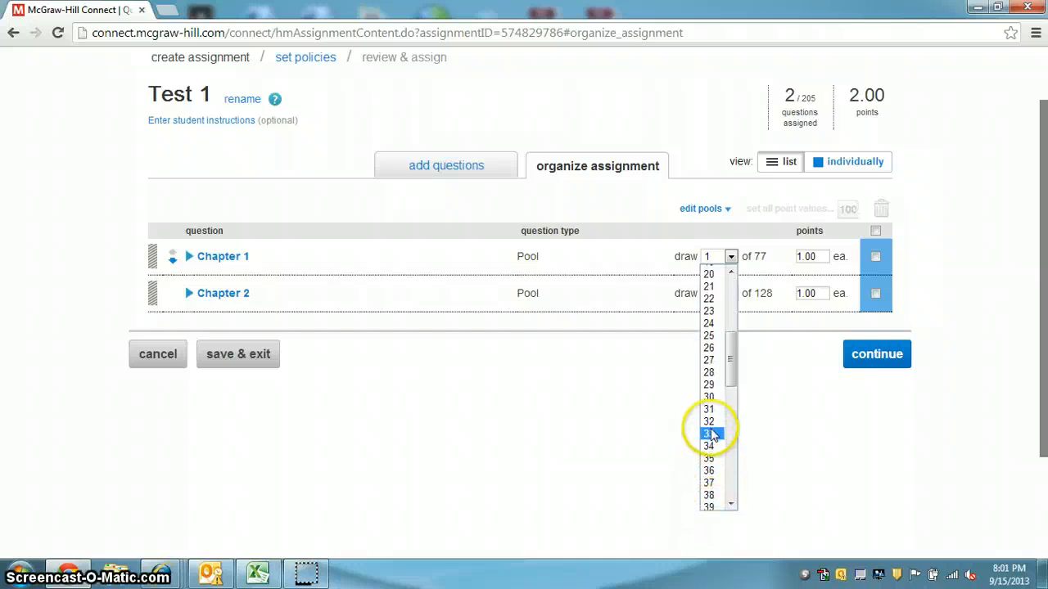
{"action": "left_click", "coordinate": [709, 336]}
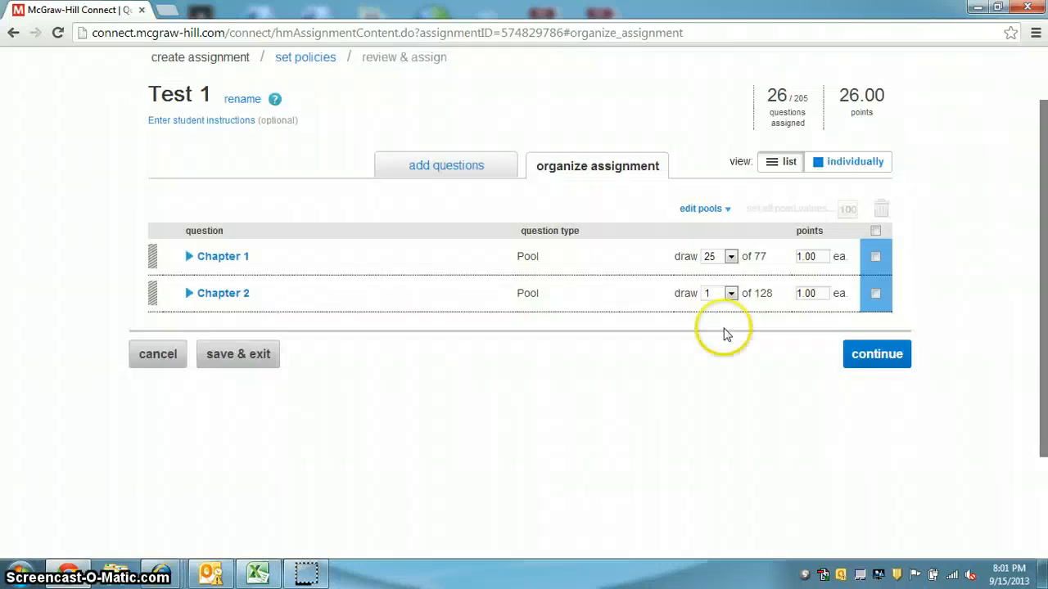
{"action": "left_click", "coordinate": [731, 294]}
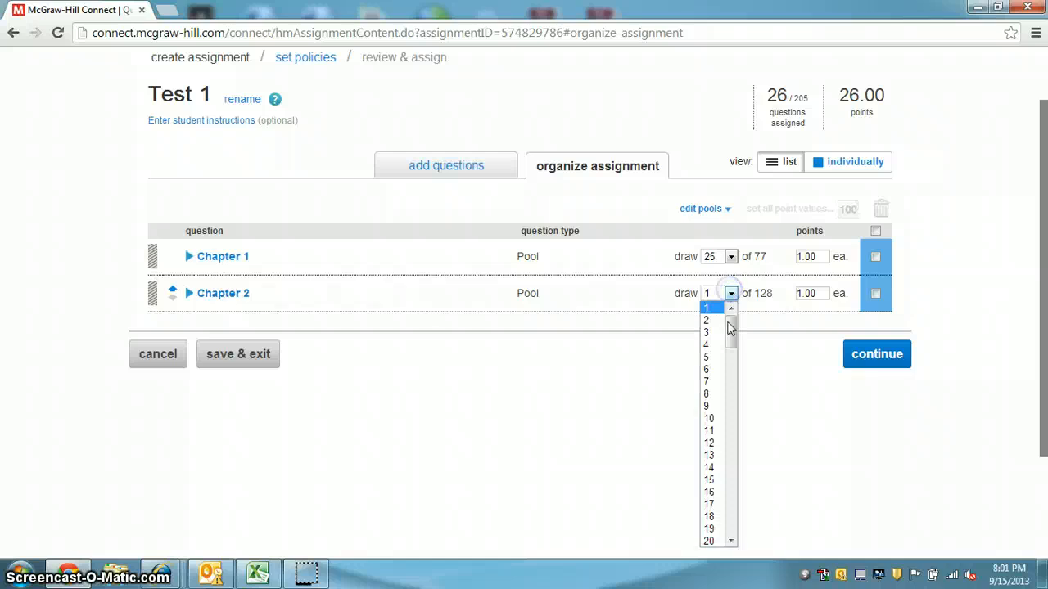
{"action": "left_click_drag", "start_coordinate": [730, 327], "coordinate": [732, 368]}
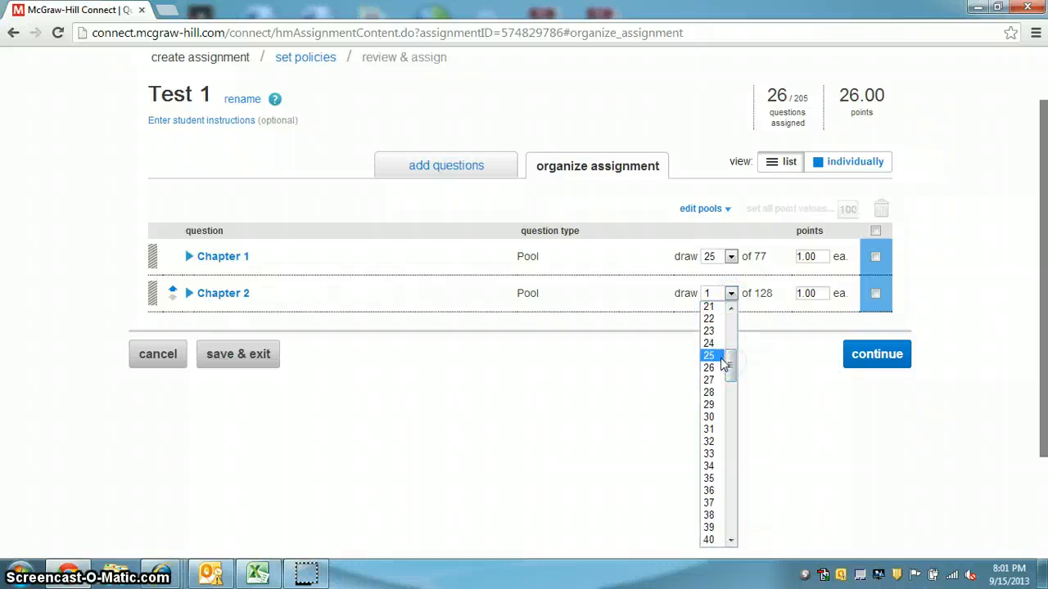
{"action": "left_click", "coordinate": [720, 357]}
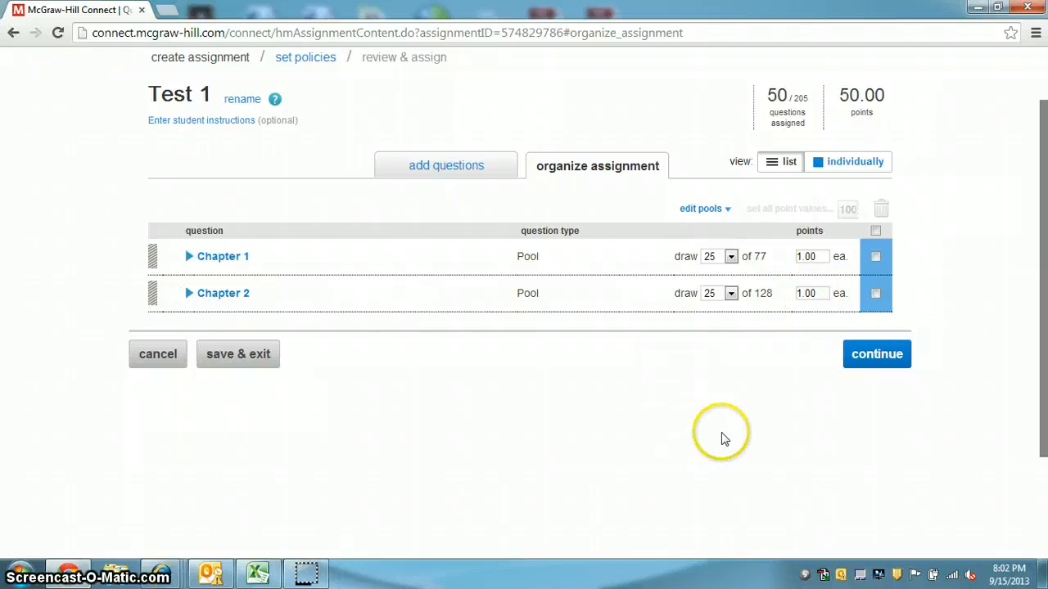
Continue to the assignment policies and set Test 1 to start on 09/17/2013 at 12:00a.
{"action": "left_click", "coordinate": [886, 361]}
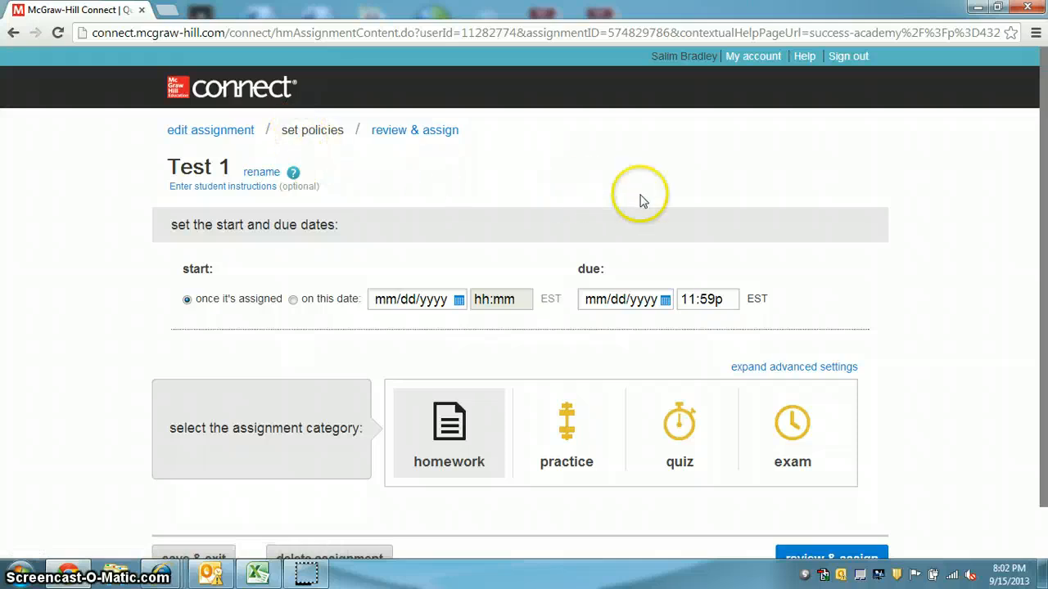
{"action": "scroll", "coordinate": [816, 221], "scroll_direction": "down", "scroll_amount": 1}
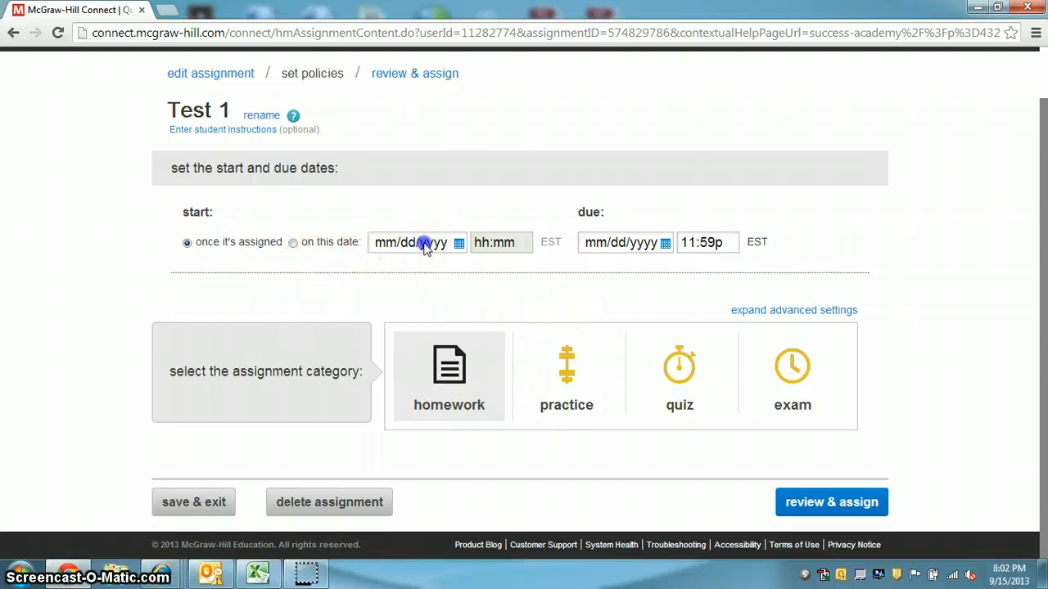
{"action": "left_click", "coordinate": [292, 243]}
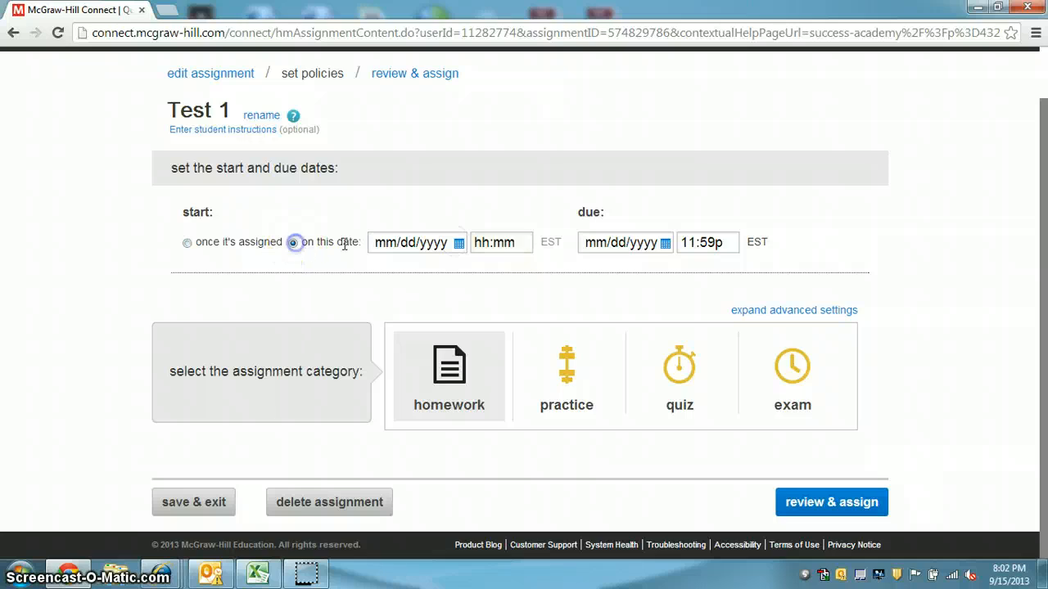
{"action": "left_click", "coordinate": [459, 244]}
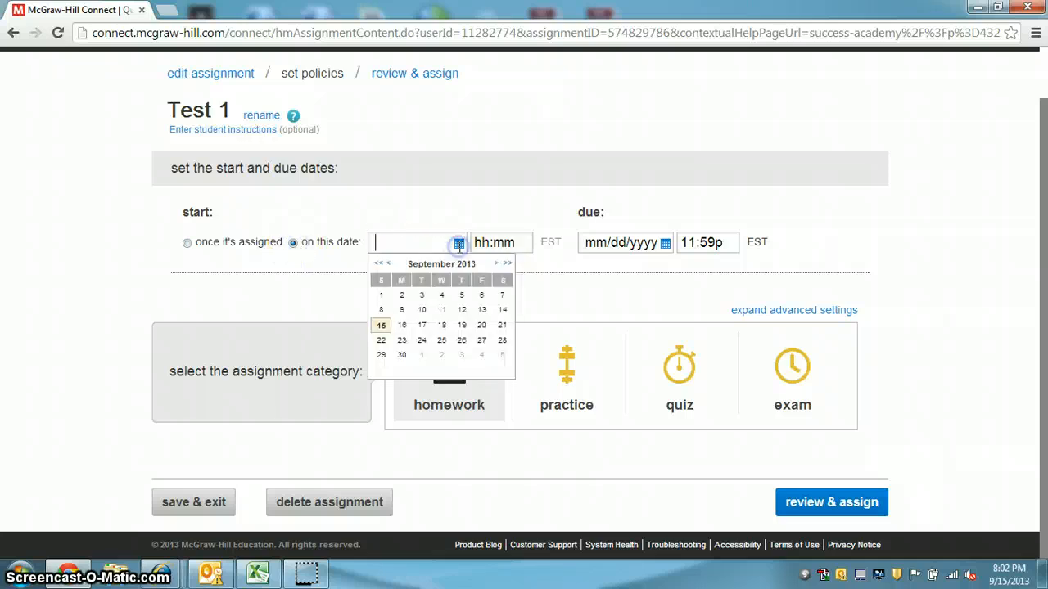
{"action": "left_click", "coordinate": [422, 326]}
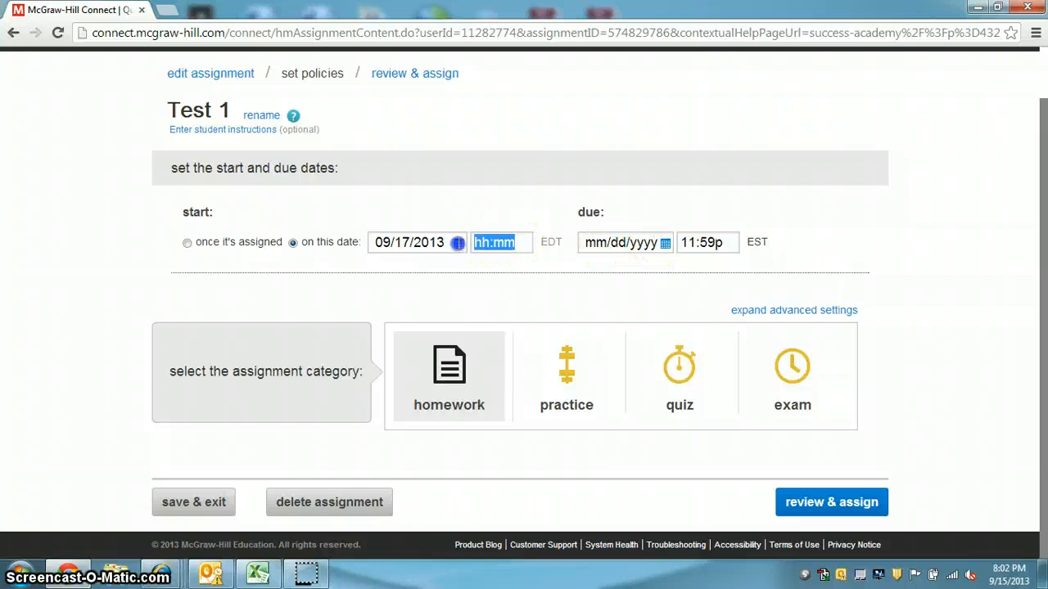
{"action": "type", "text": "1"}
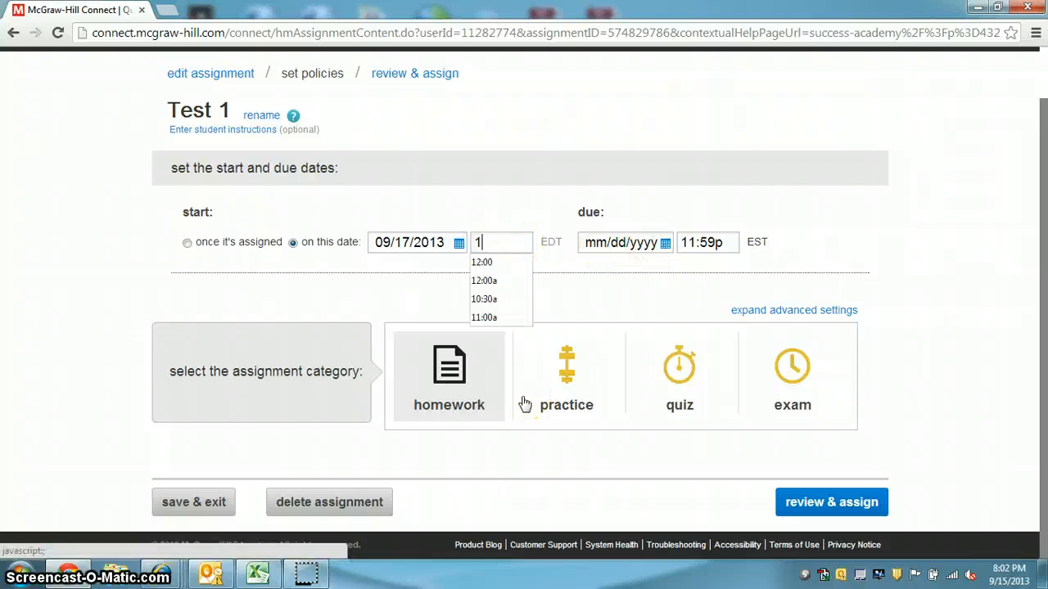
{"action": "type", "text": "2"}
{"action": "left_click", "coordinate": [492, 281]}
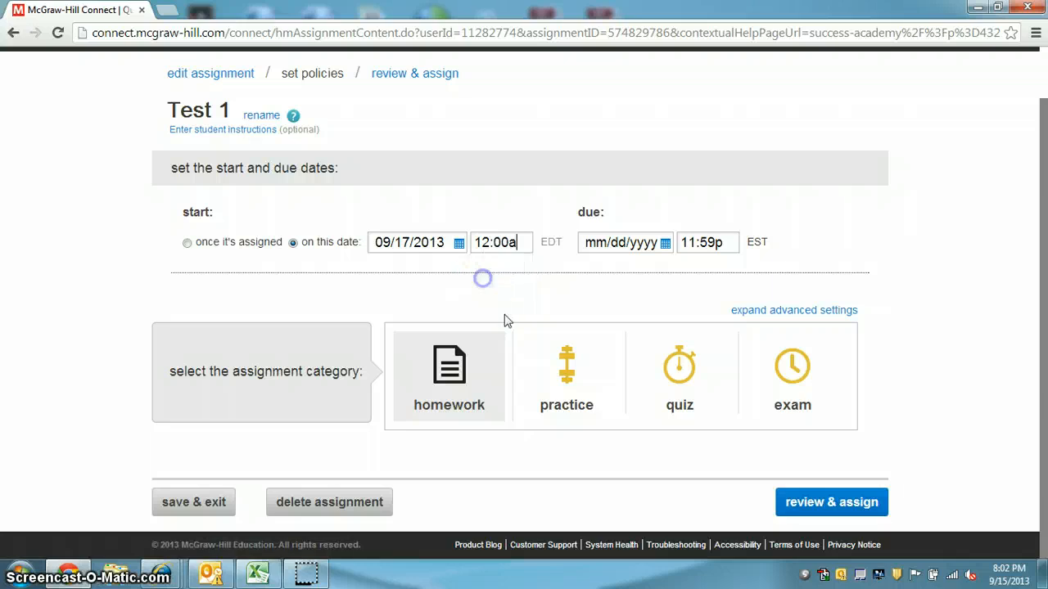
Set the due date of Test 1 to 09/18/2013 at 12:30a.
{"action": "left_click", "coordinate": [665, 243]}
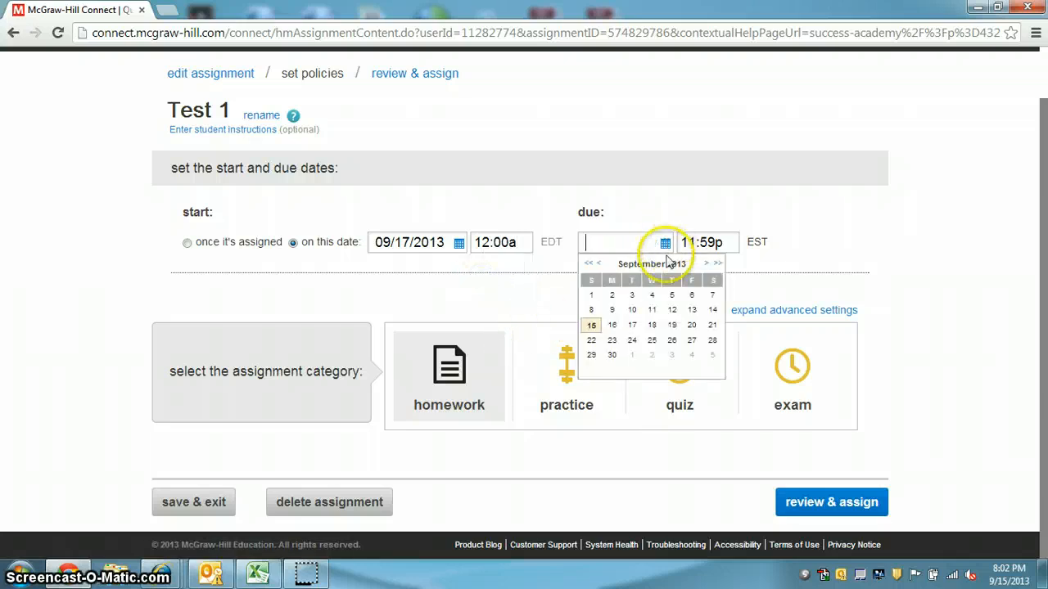
{"action": "left_click", "coordinate": [655, 325]}
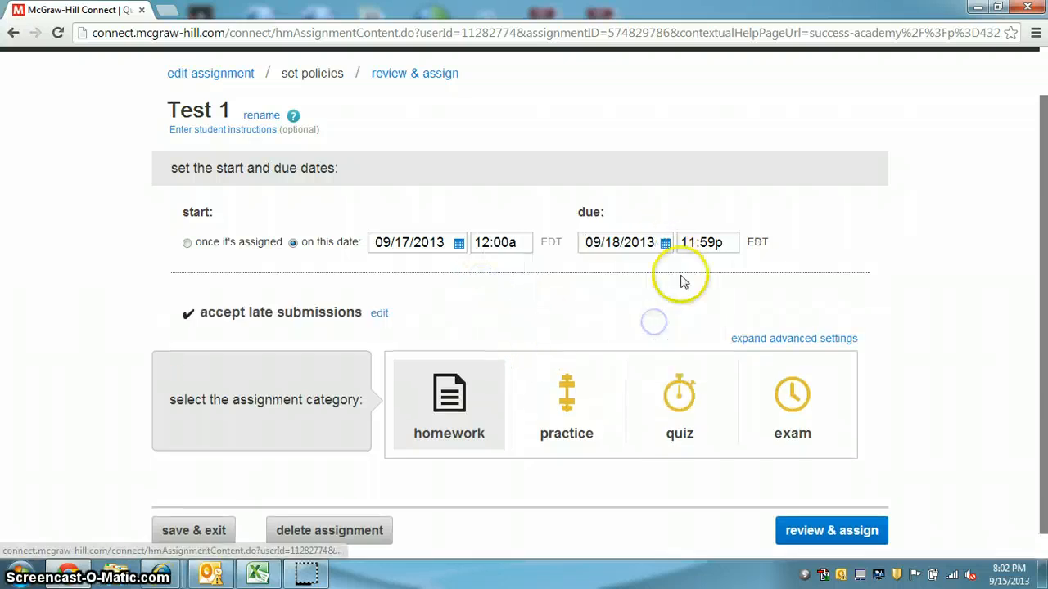
{"action": "double_click", "coordinate": [727, 244]}
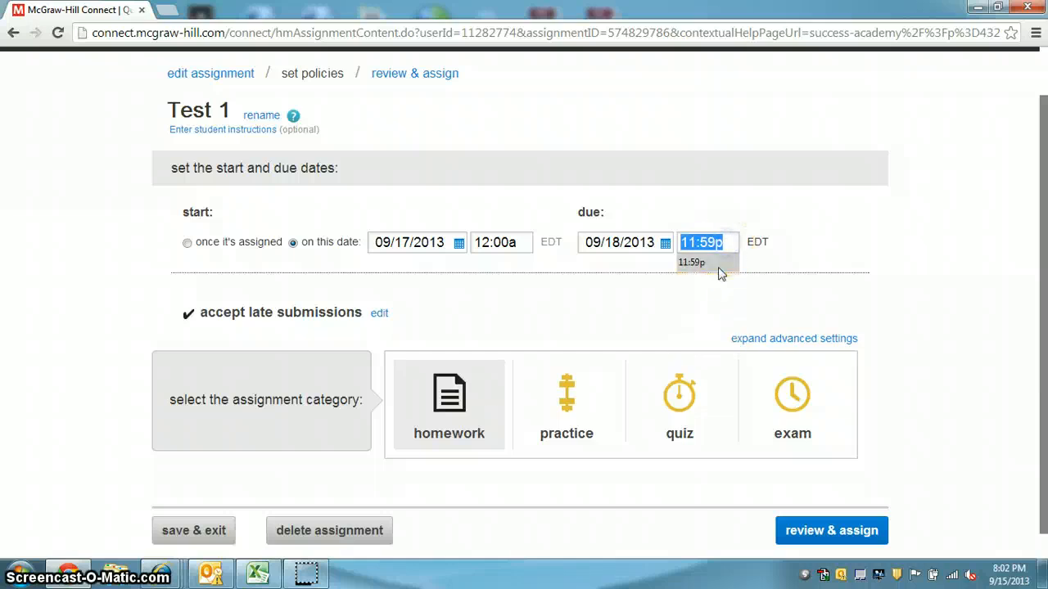
{"action": "left_click", "coordinate": [724, 244]}
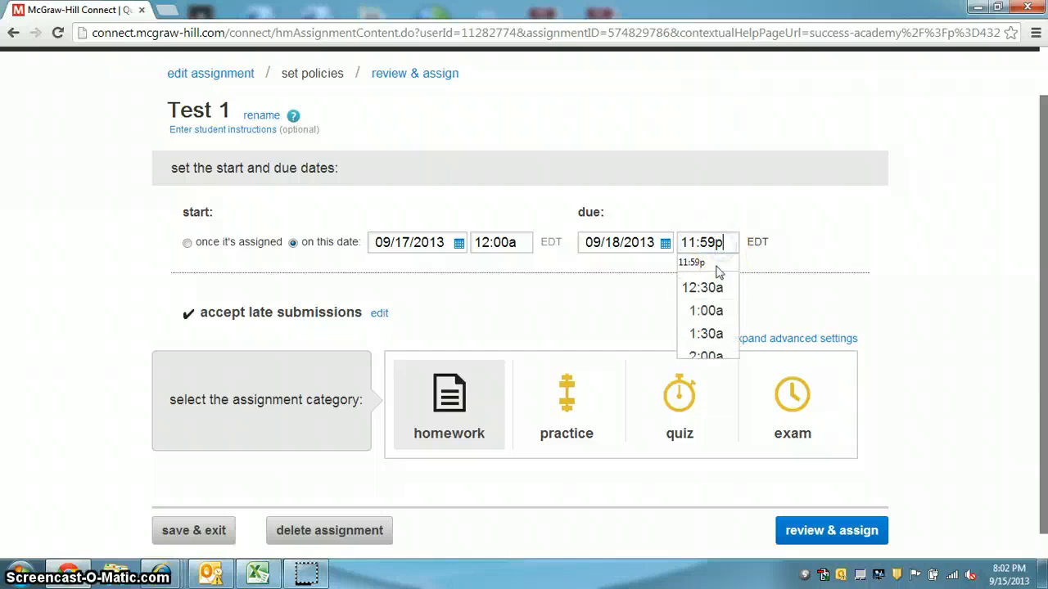
{"action": "left_click", "coordinate": [712, 287]}
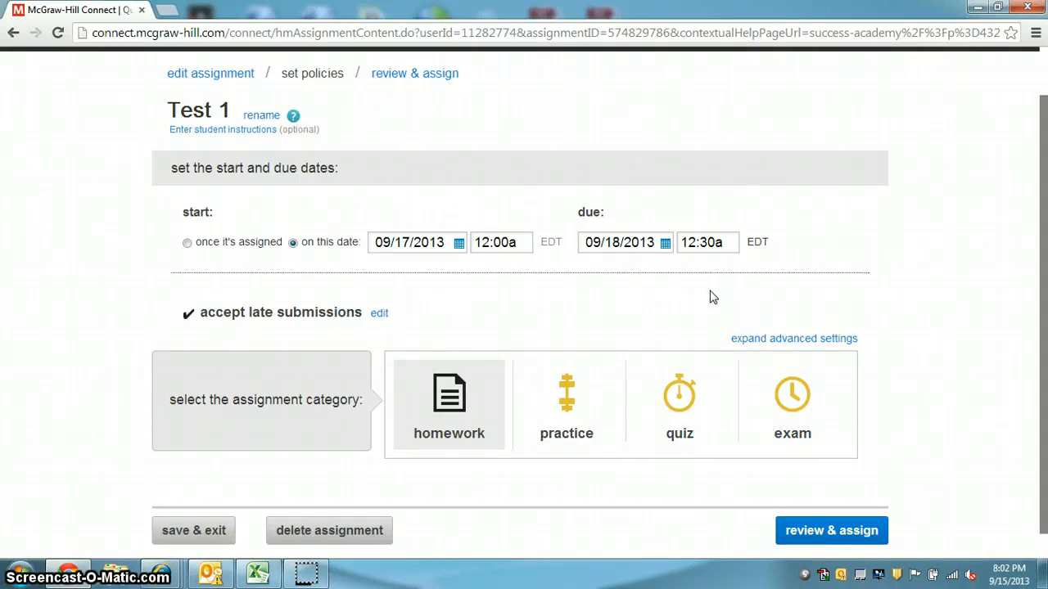
Choose exam as the assignment category and expand its advanced settings.
{"action": "scroll", "coordinate": [713, 298], "scroll_direction": "down", "scroll_amount": 1}
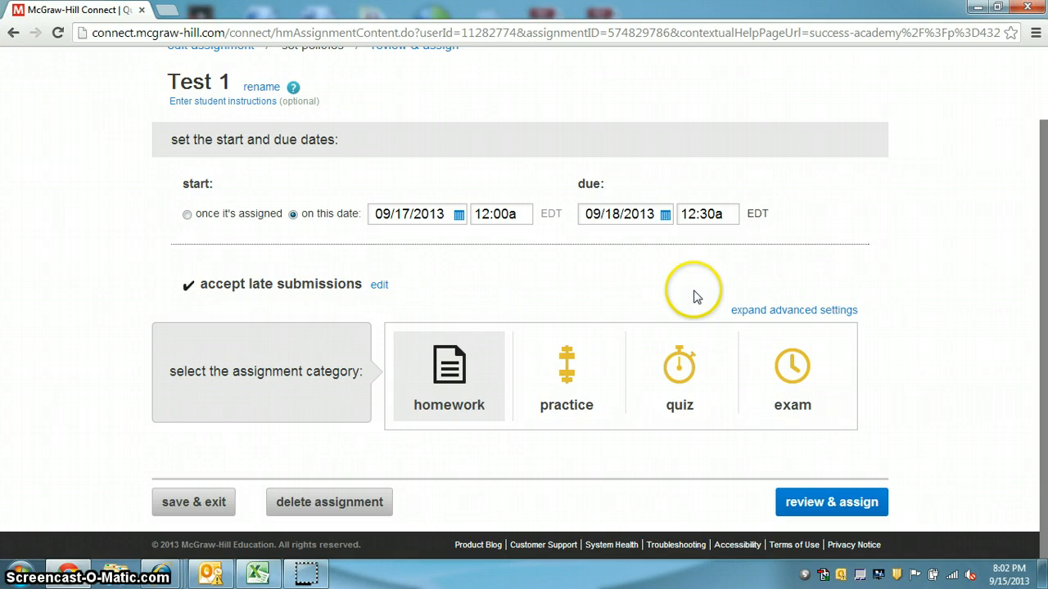
{"action": "left_click", "coordinate": [793, 415]}
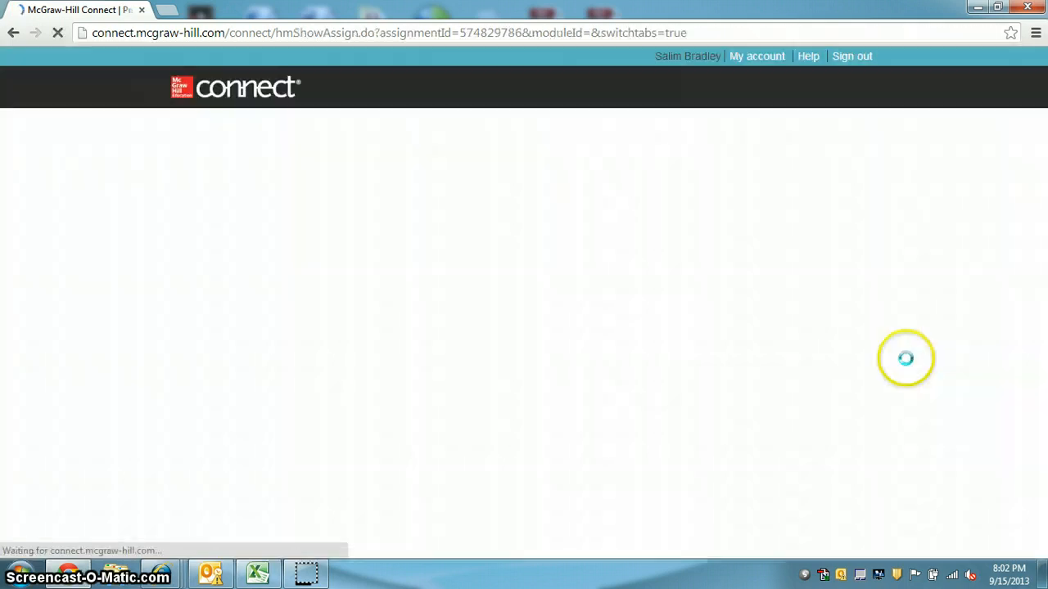
{"action": "scroll", "coordinate": [932, 268], "scroll_direction": "down", "scroll_amount": 2}
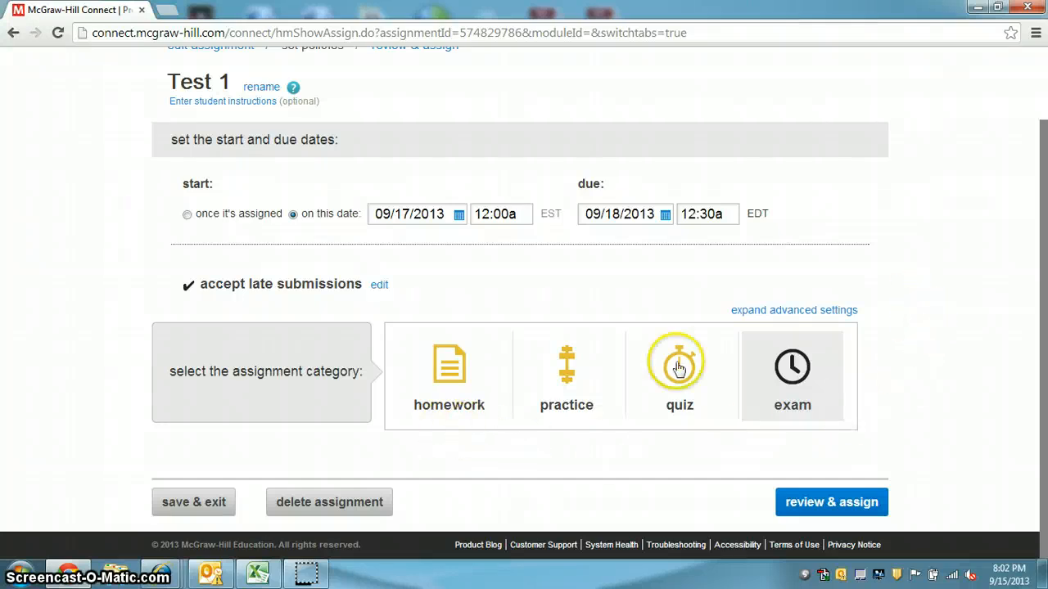
{"action": "left_click", "coordinate": [782, 312]}
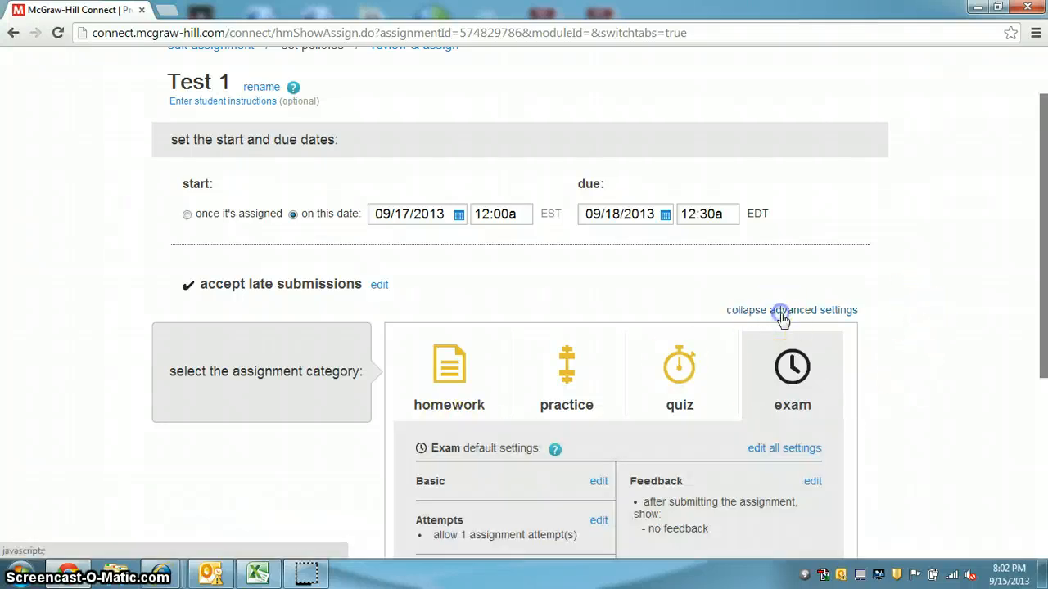
{"action": "scroll", "coordinate": [898, 312], "scroll_direction": "down", "scroll_amount": 2}
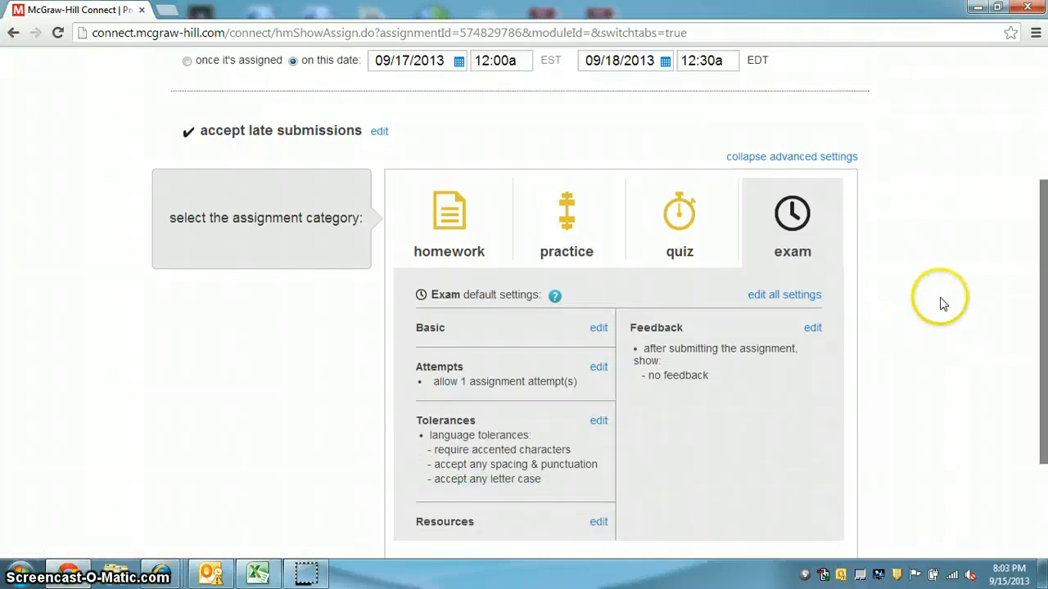
{"action": "scroll", "coordinate": [941, 305], "scroll_direction": "down", "scroll_amount": 1}
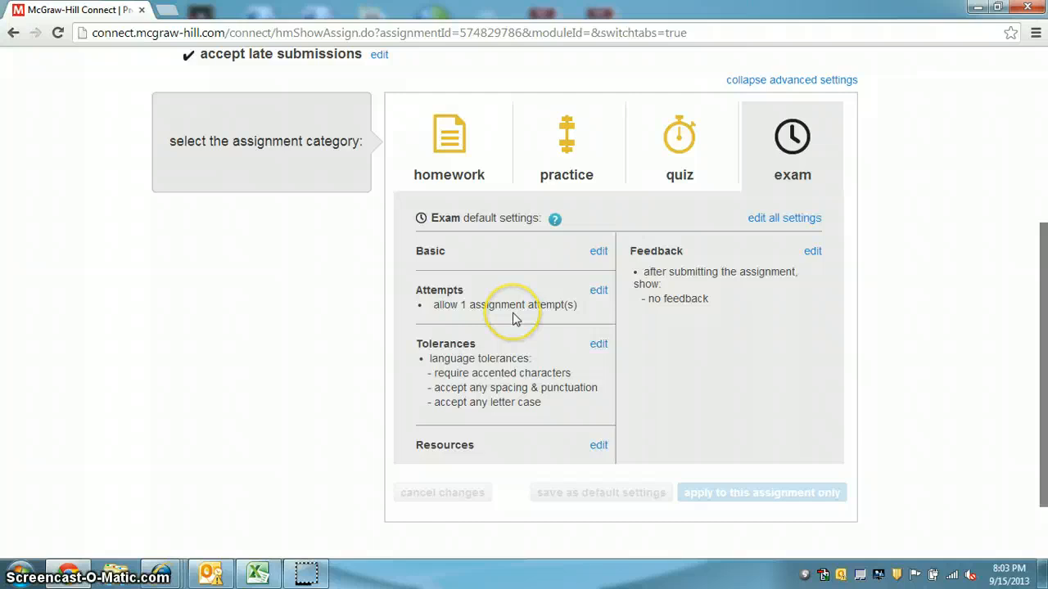
Set a 45-minute time limit, allow printing and scramble the questions in the exam's basic settings, and save the changes.
{"action": "left_click", "coordinate": [599, 251]}
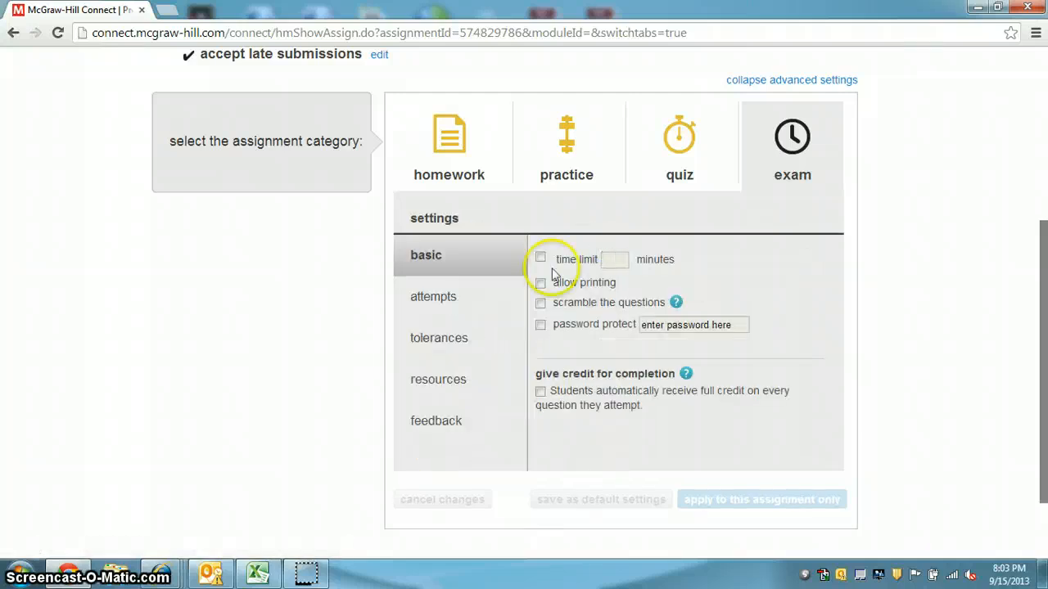
{"action": "left_click", "coordinate": [440, 297]}
{"action": "left_click", "coordinate": [428, 260]}
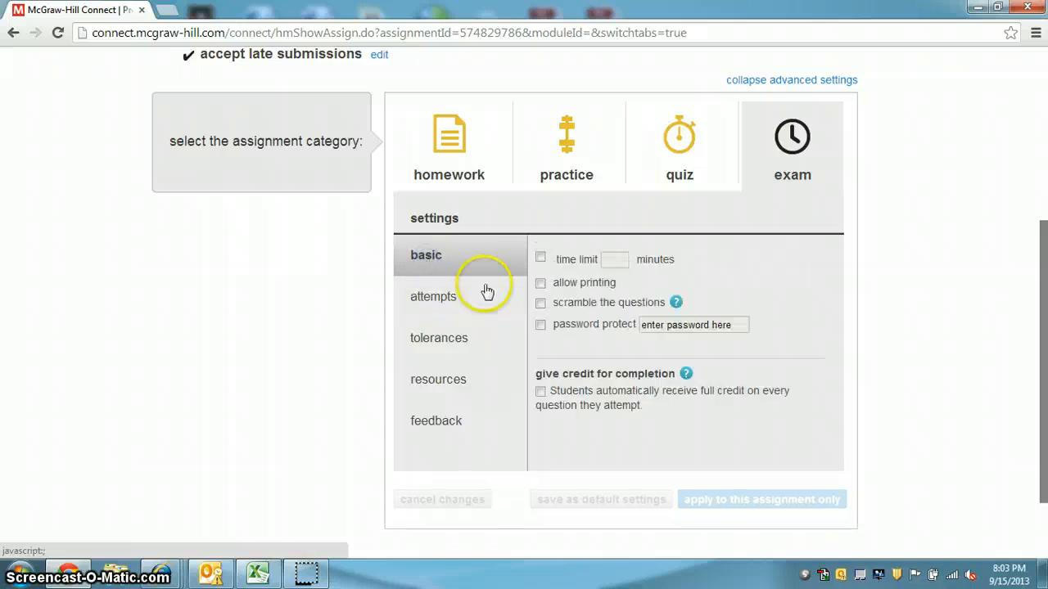
{"action": "left_click", "coordinate": [539, 259]}
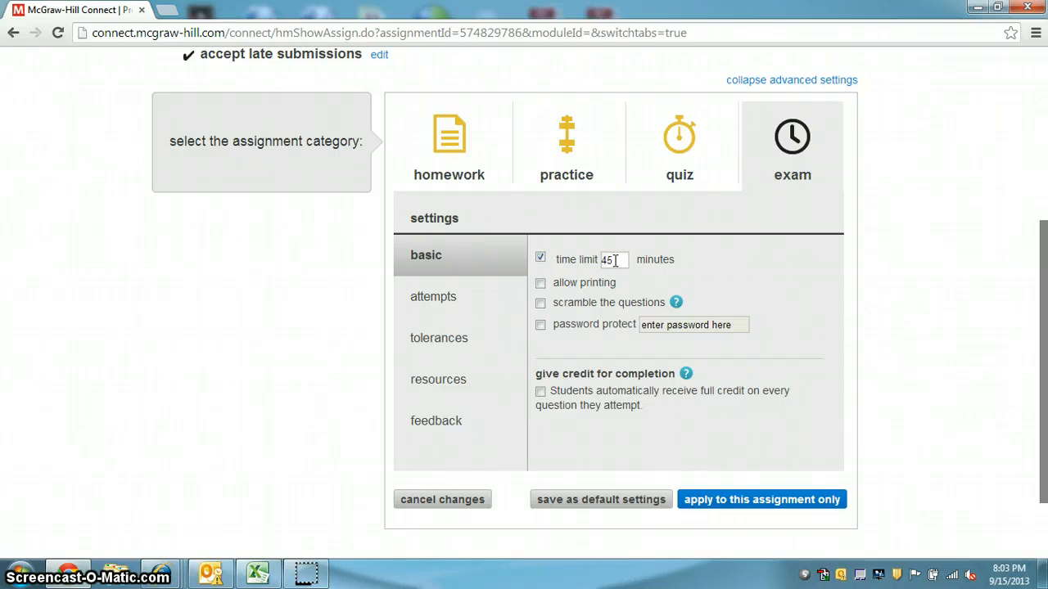
{"action": "left_click", "coordinate": [540, 303]}
{"action": "scroll", "coordinate": [854, 297], "scroll_direction": "up", "scroll_amount": 1}
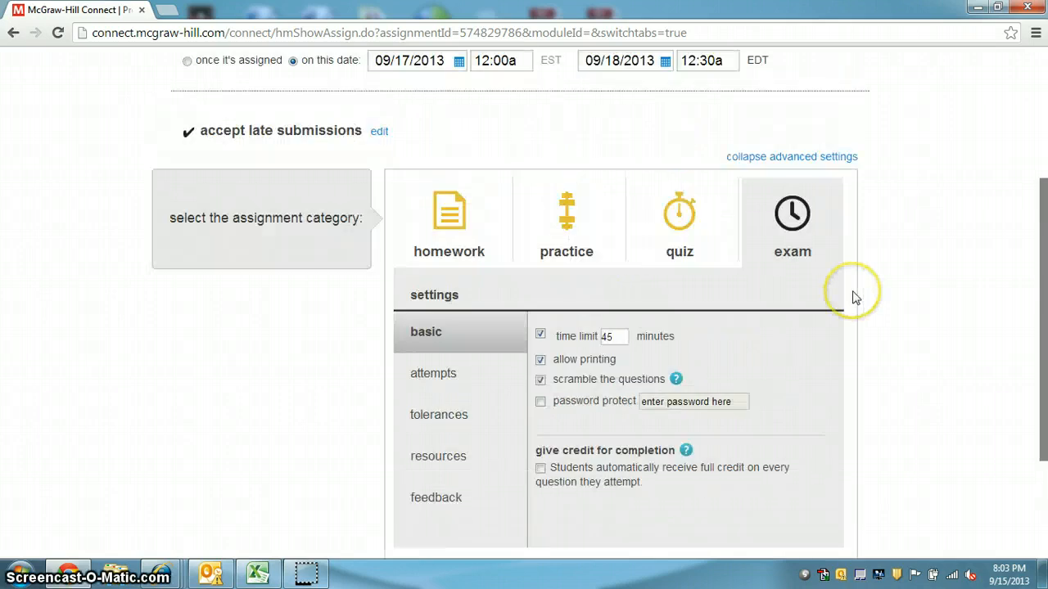
{"action": "scroll", "coordinate": [853, 296], "scroll_direction": "down", "scroll_amount": 2}
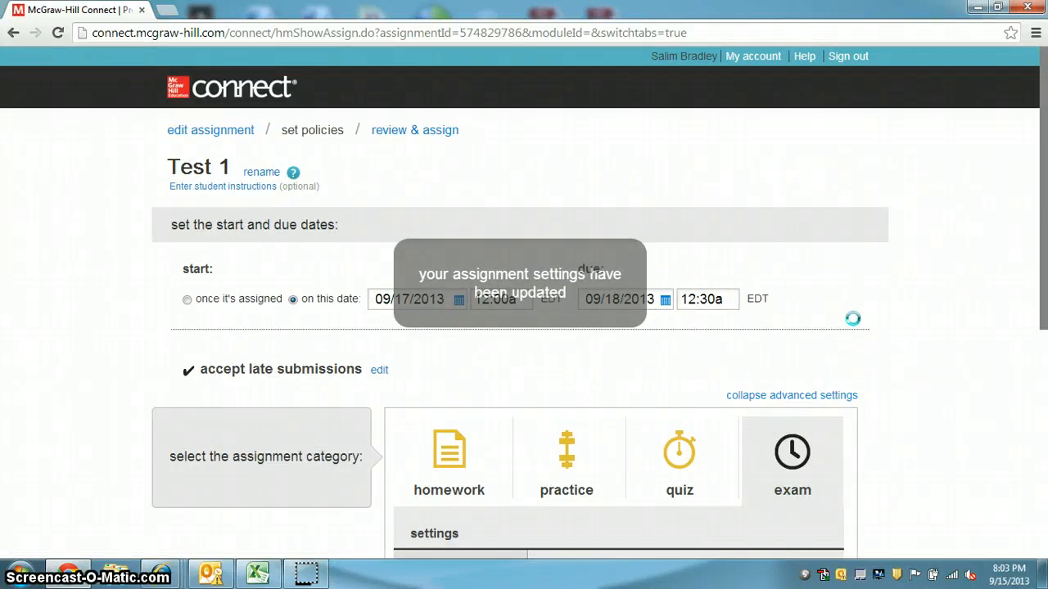
Set the start to once it's assigned and continue to the review and assign stage.
{"action": "left_click", "coordinate": [187, 300]}
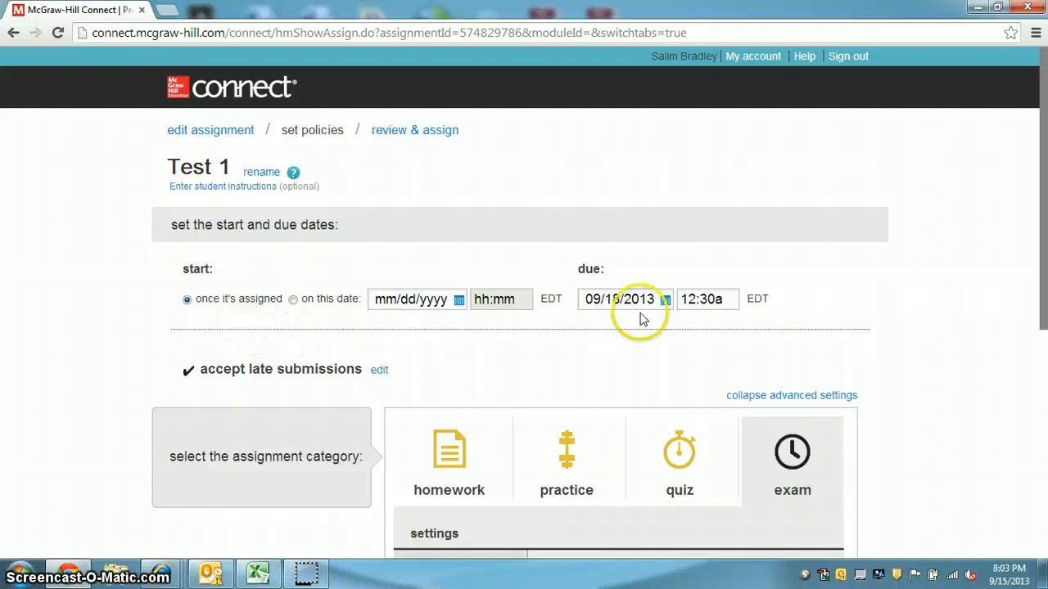
{"action": "scroll", "coordinate": [964, 307], "scroll_direction": "down", "scroll_amount": 5}
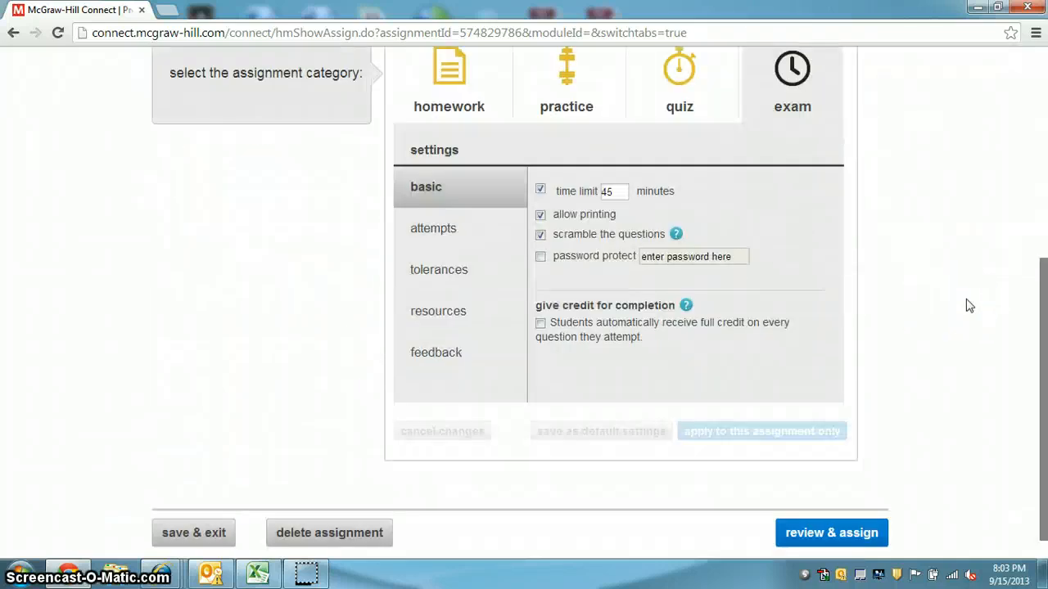
{"action": "left_click", "coordinate": [859, 501]}
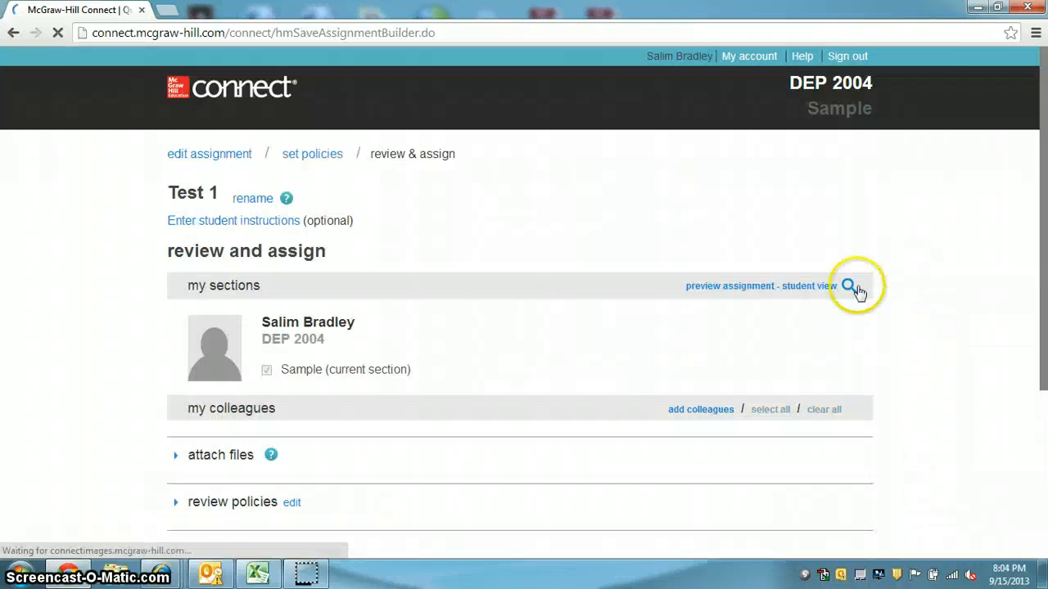
Assign Test 1 to the current Sample section.
{"action": "scroll", "coordinate": [501, 307], "scroll_direction": "down", "scroll_amount": 3}
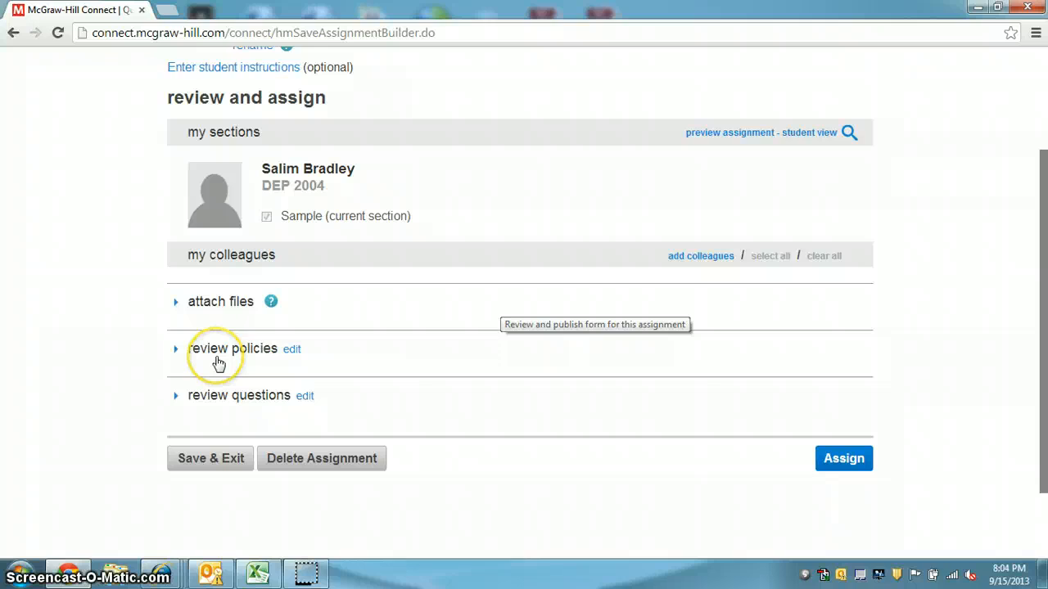
{"action": "left_click", "coordinate": [264, 232]}
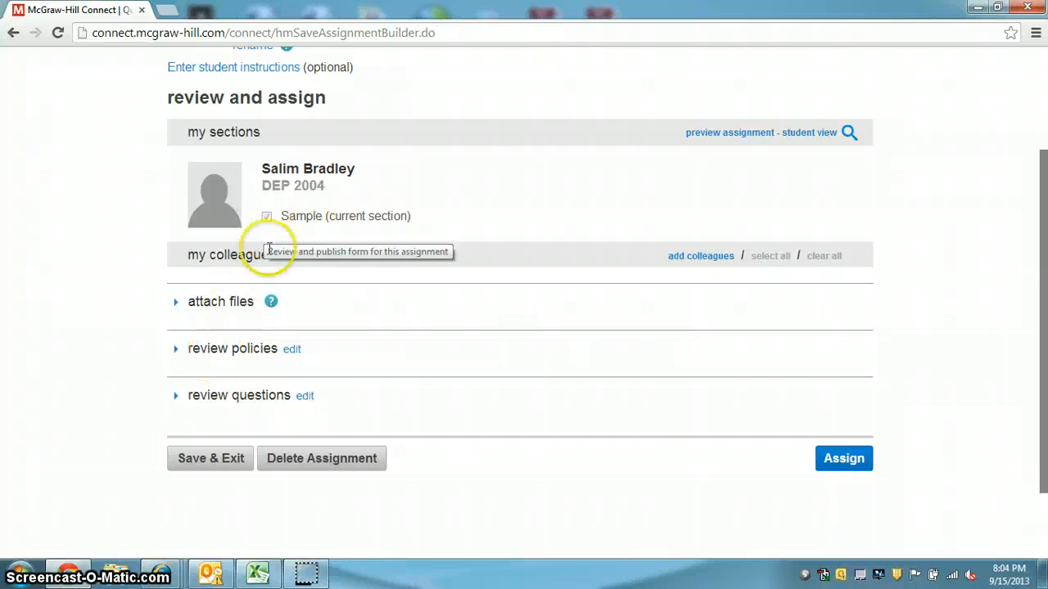
{"action": "left_click", "coordinate": [854, 461]}
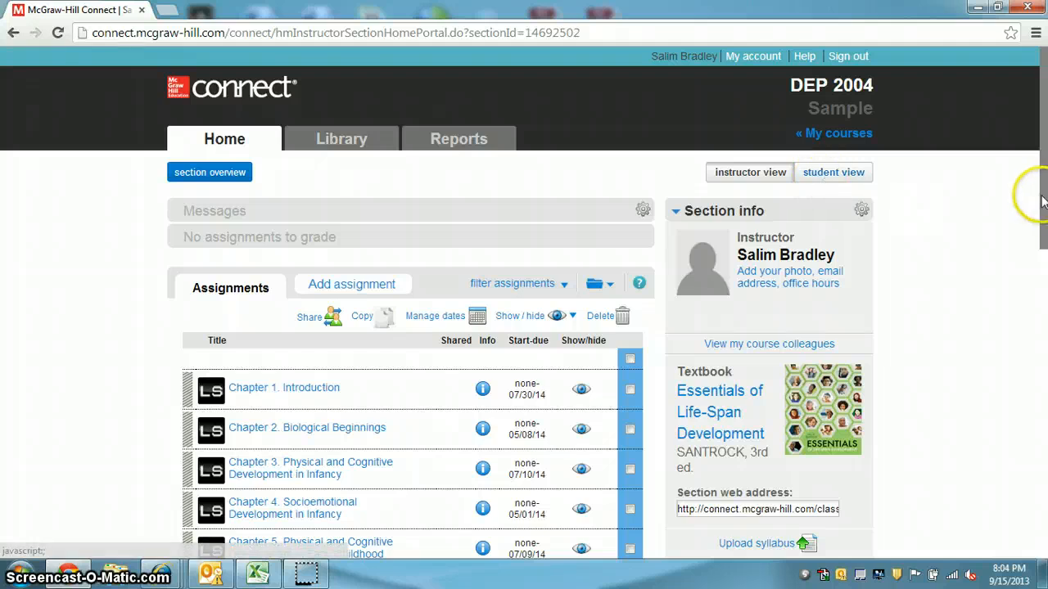
Move Test 1 to the top of the section's assignment list, above Chapter 1. Introduction.
{"action": "left_click_drag", "start_coordinate": [1044, 200], "coordinate": [1044, 491]}
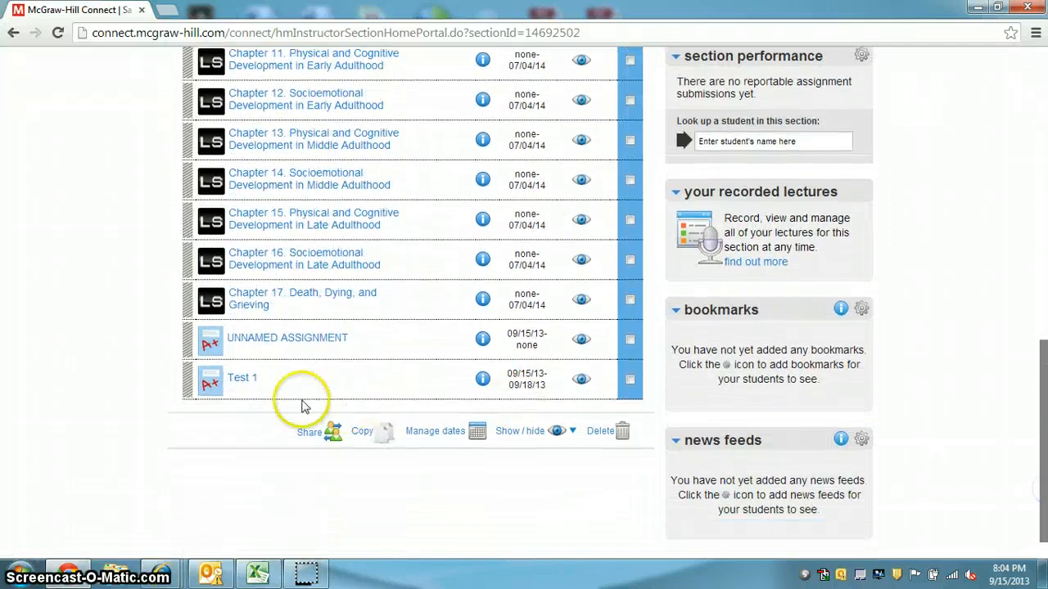
{"action": "left_click_drag", "start_coordinate": [214, 379], "coordinate": [250, 180]}
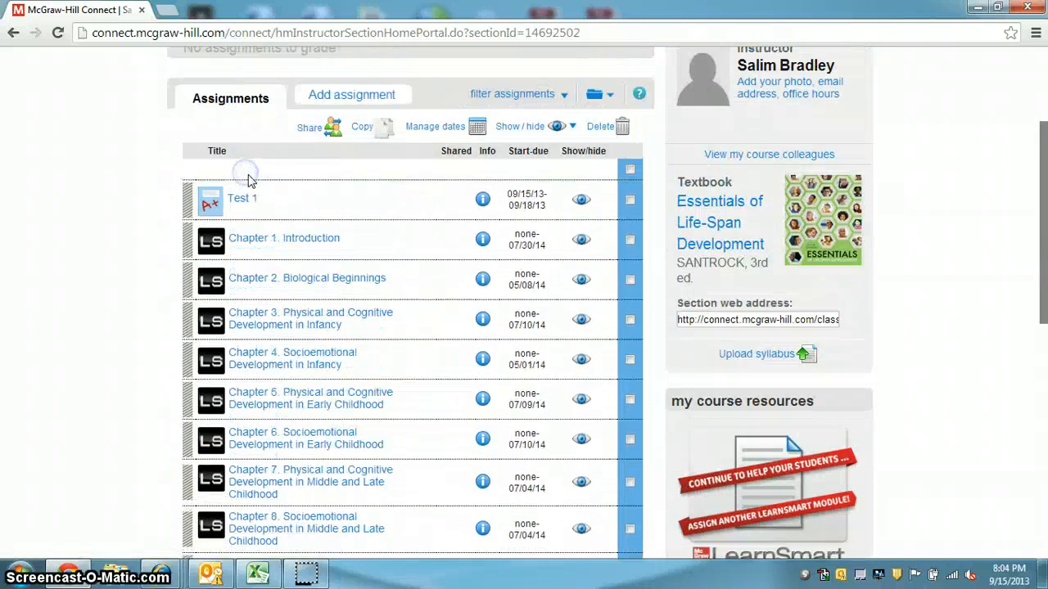
Switch the section to the student view and start the Test 1 assignment as a preview.
{"action": "scroll", "coordinate": [901, 218], "scroll_direction": "up", "scroll_amount": 2}
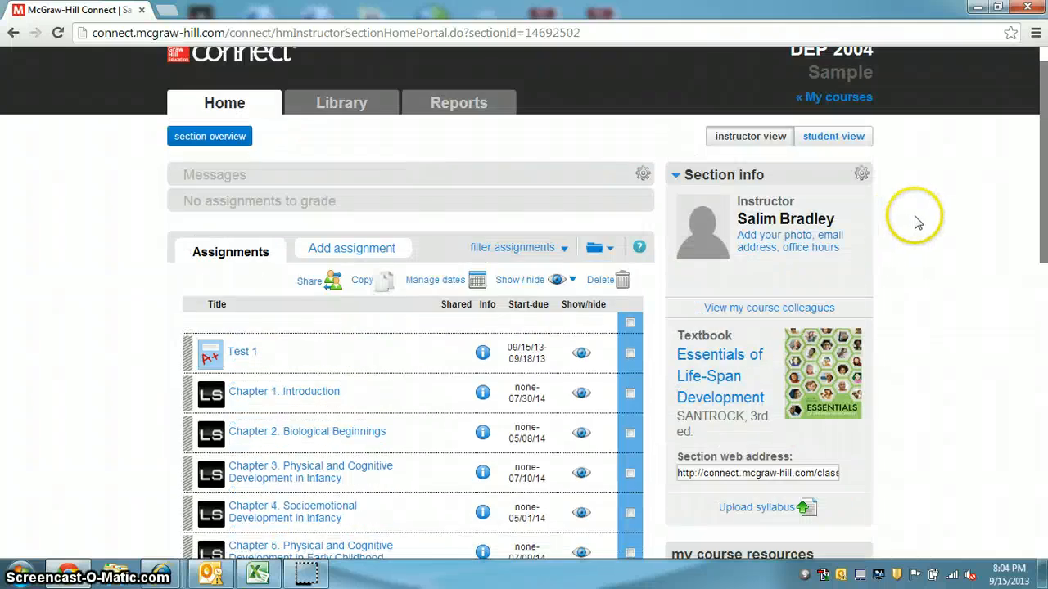
{"action": "left_click", "coordinate": [833, 135]}
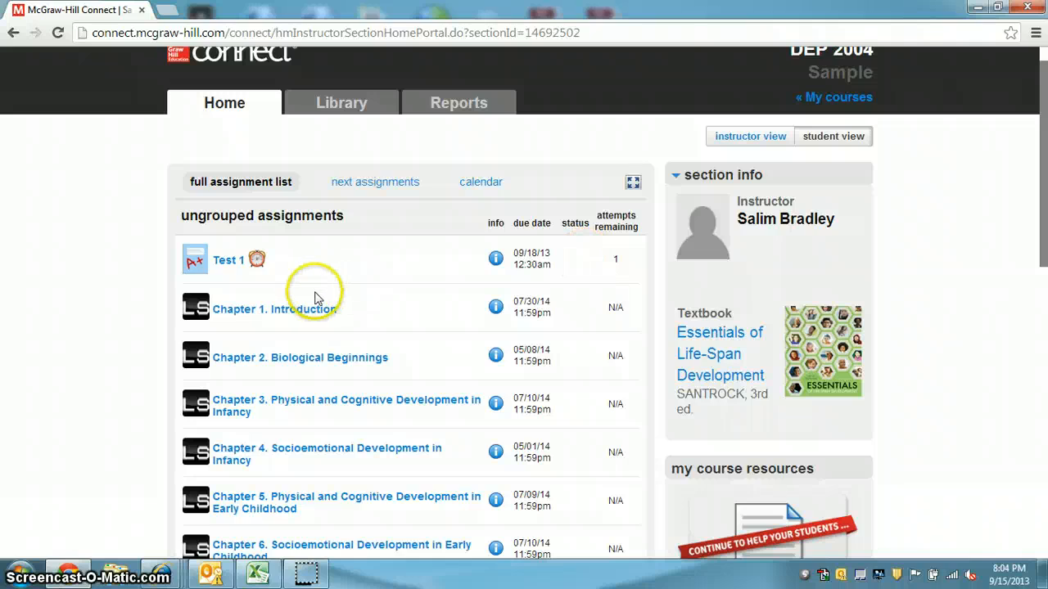
{"action": "left_click", "coordinate": [228, 262]}
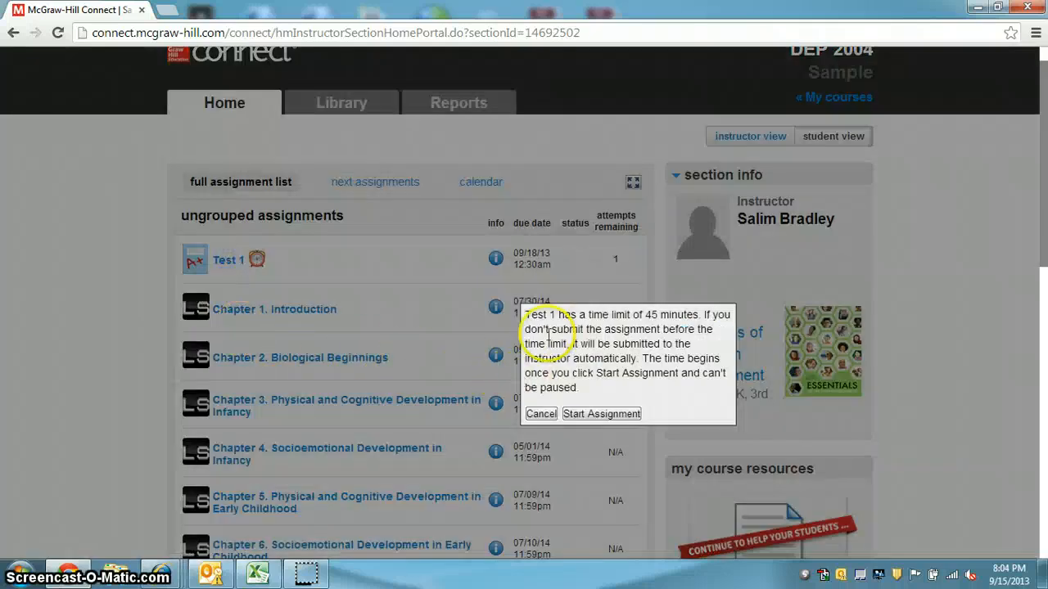
{"action": "left_click", "coordinate": [610, 415]}
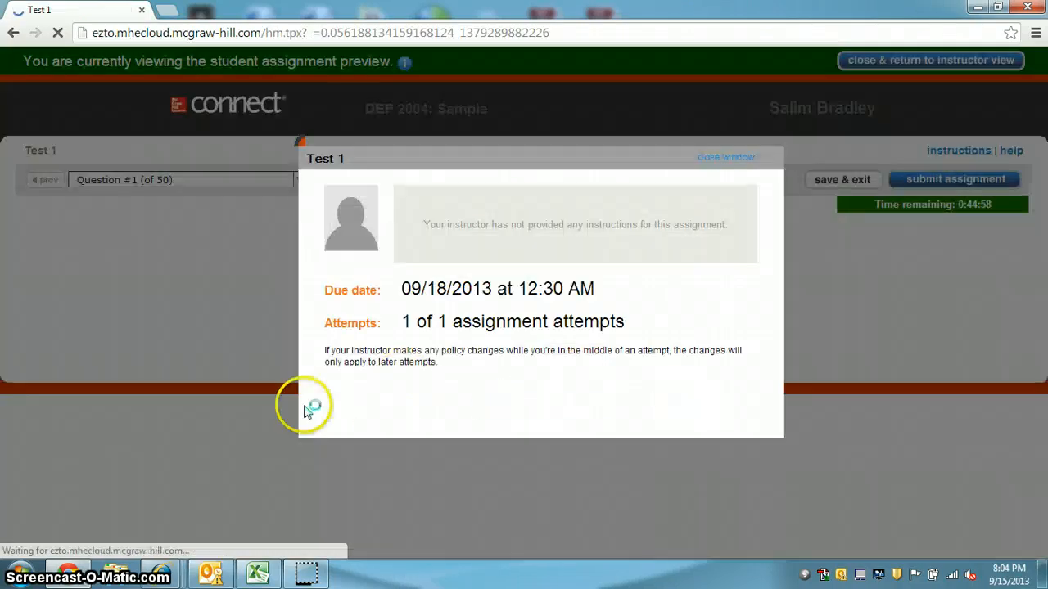
Dismiss the Test 1 instructions and look over the opening exam questions in the assignment print view.
{"action": "left_click", "coordinate": [554, 407]}
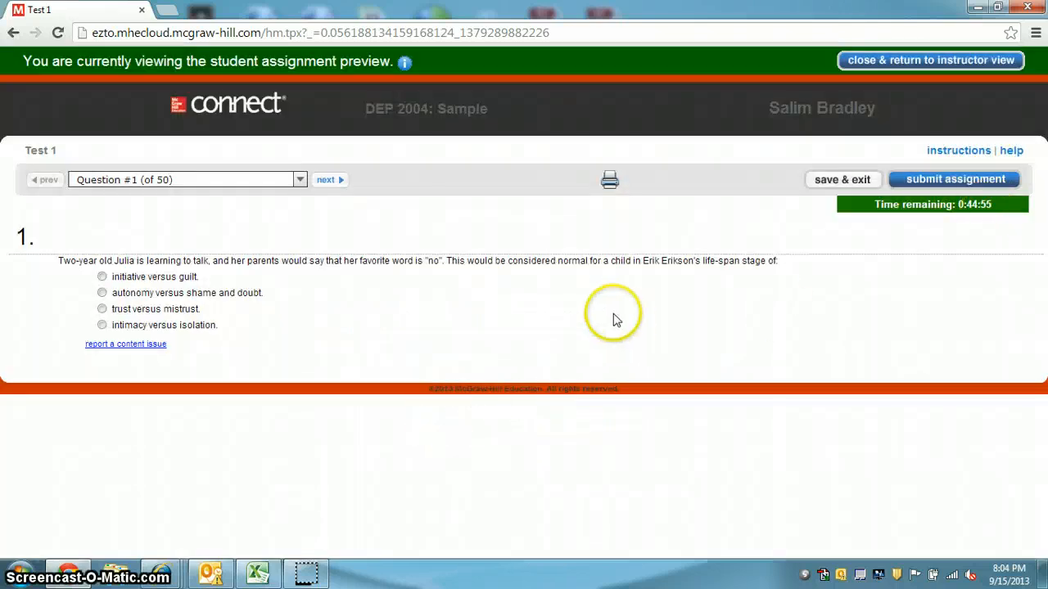
{"action": "left_click", "coordinate": [609, 186]}
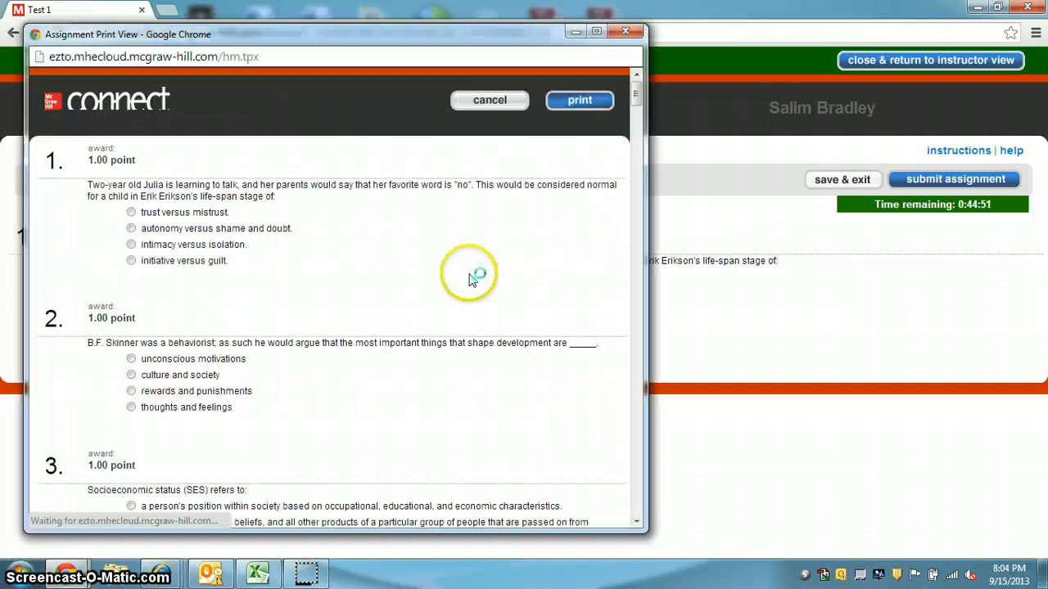
{"action": "scroll", "coordinate": [491, 270], "scroll_direction": "down", "scroll_amount": 2}
{"action": "scroll", "coordinate": [506, 262], "scroll_direction": "down", "scroll_amount": 1}
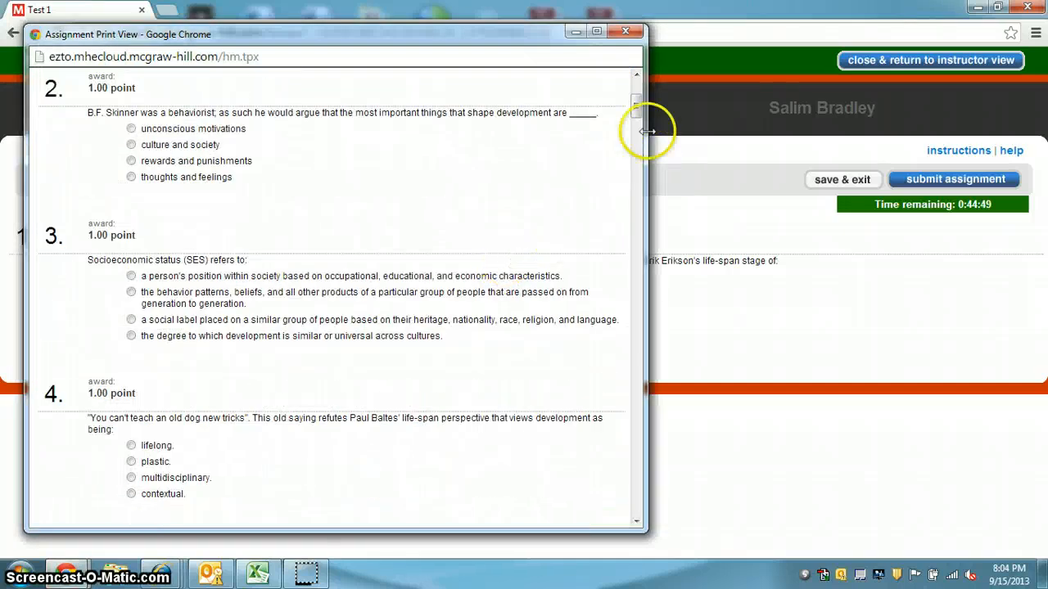
{"action": "mouse_move", "coordinate": [635, 101]}
{"action": "left_mouse_down"}
{"action": "mouse_move", "coordinate": [638, 430]}
{"action": "mouse_move", "coordinate": [662, 496]}
{"action": "mouse_move", "coordinate": [653, 513]}
{"action": "mouse_move", "coordinate": [639, 479]}
{"action": "mouse_move", "coordinate": [631, 368]}
{"action": "mouse_move", "coordinate": [643, 97]}
{"action": "left_mouse_up"}
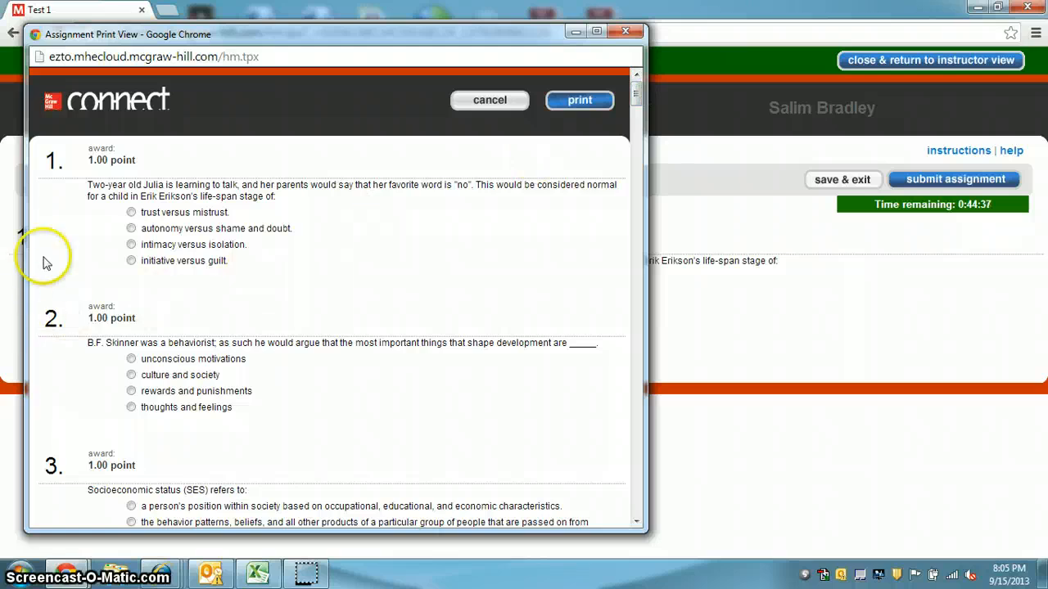
Try to select an answer to question 1 in the print view, then close the print view without printing.
{"action": "left_click", "coordinate": [172, 214]}
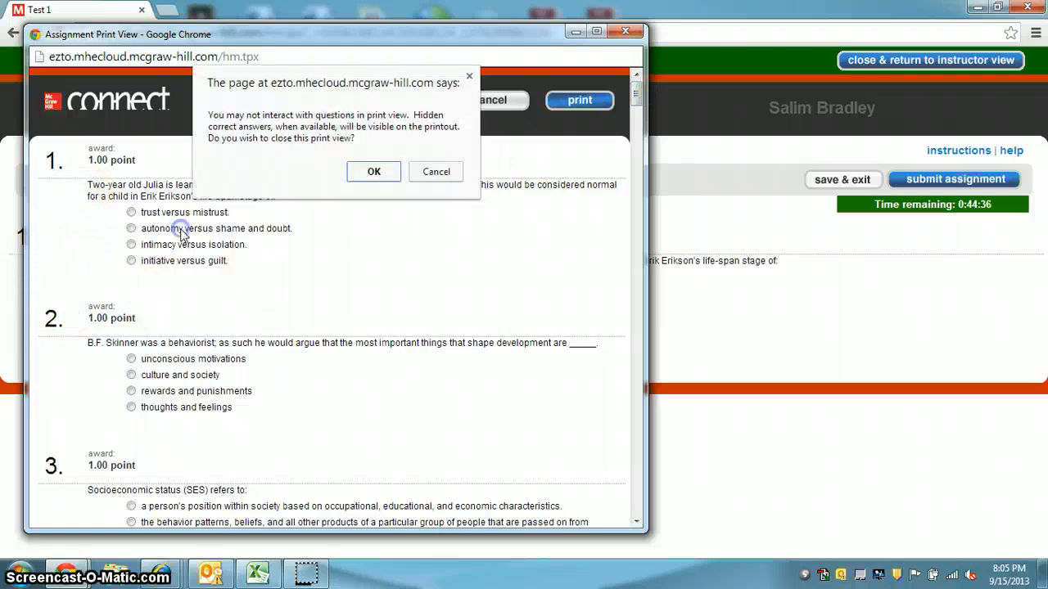
{"action": "left_click", "coordinate": [435, 172]}
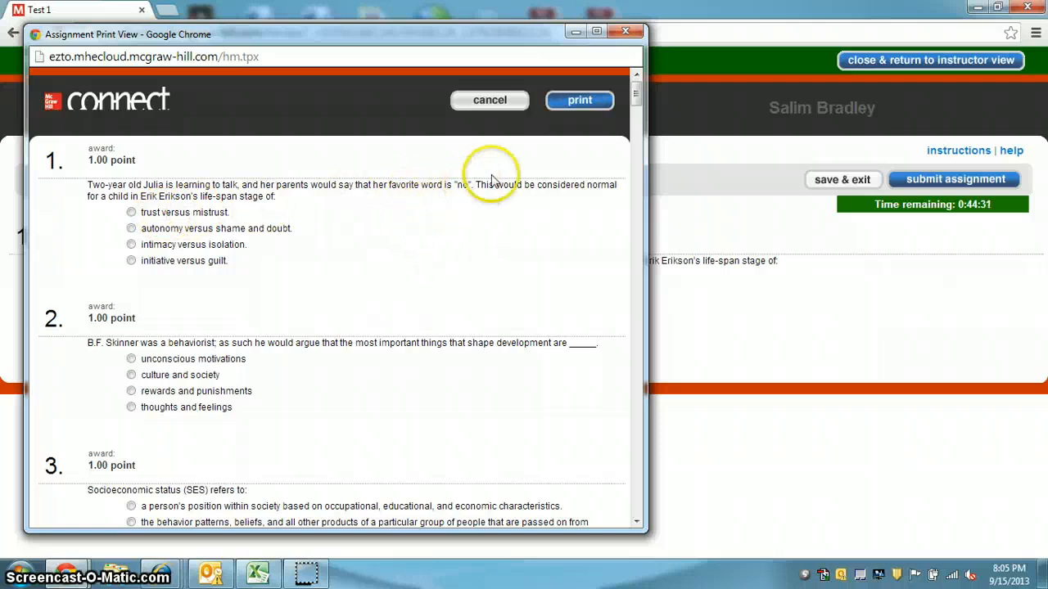
{"action": "left_click", "coordinate": [567, 107]}
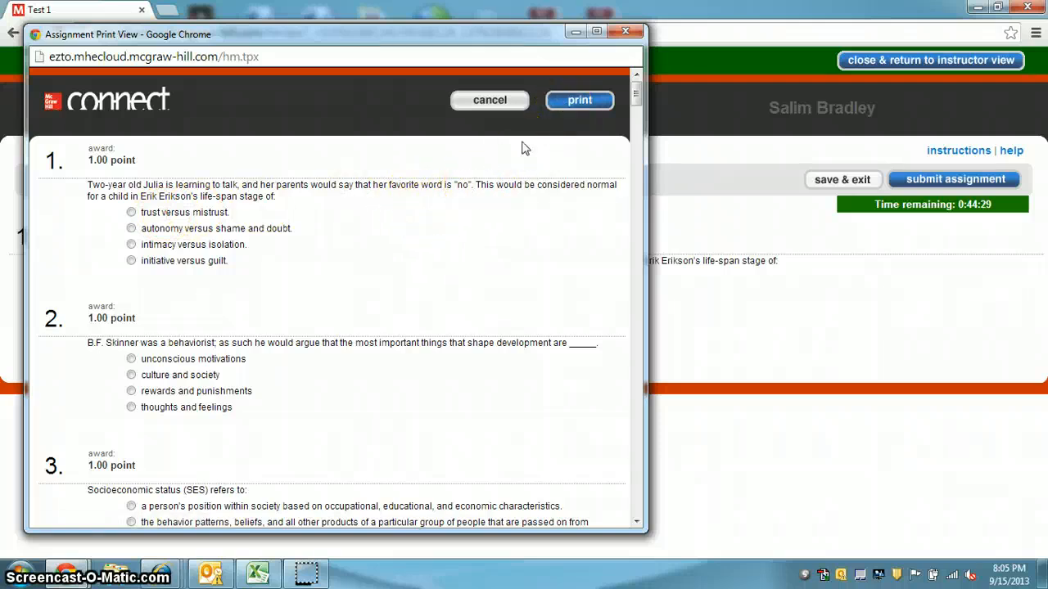
{"action": "left_click", "coordinate": [498, 108]}
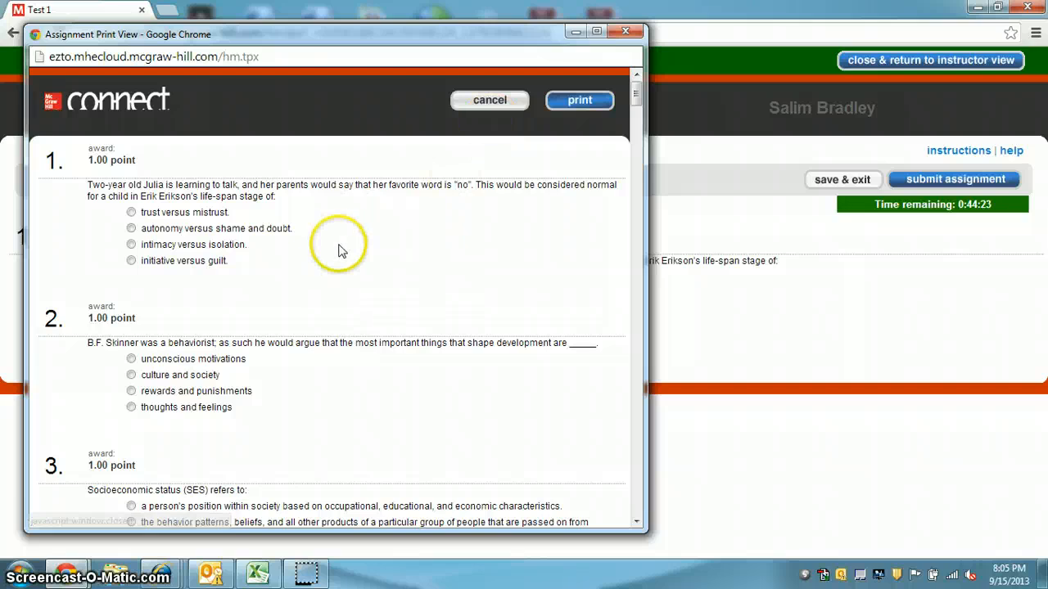
{"action": "left_click", "coordinate": [491, 101]}
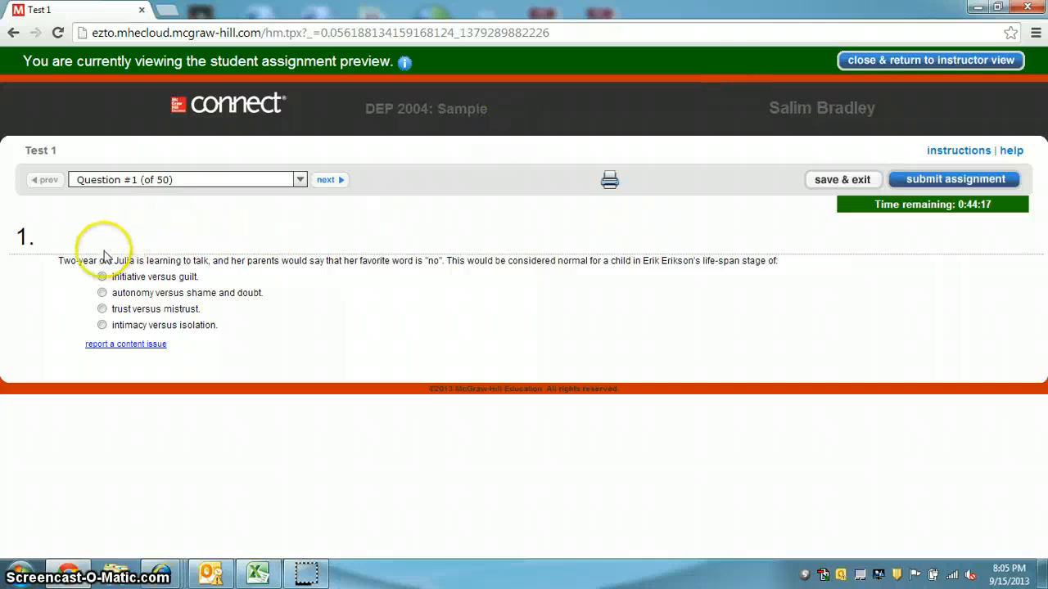
Close the preview, resume Test 1 from the section's student view, and dismiss its instructions.
{"action": "left_click", "coordinate": [895, 61]}
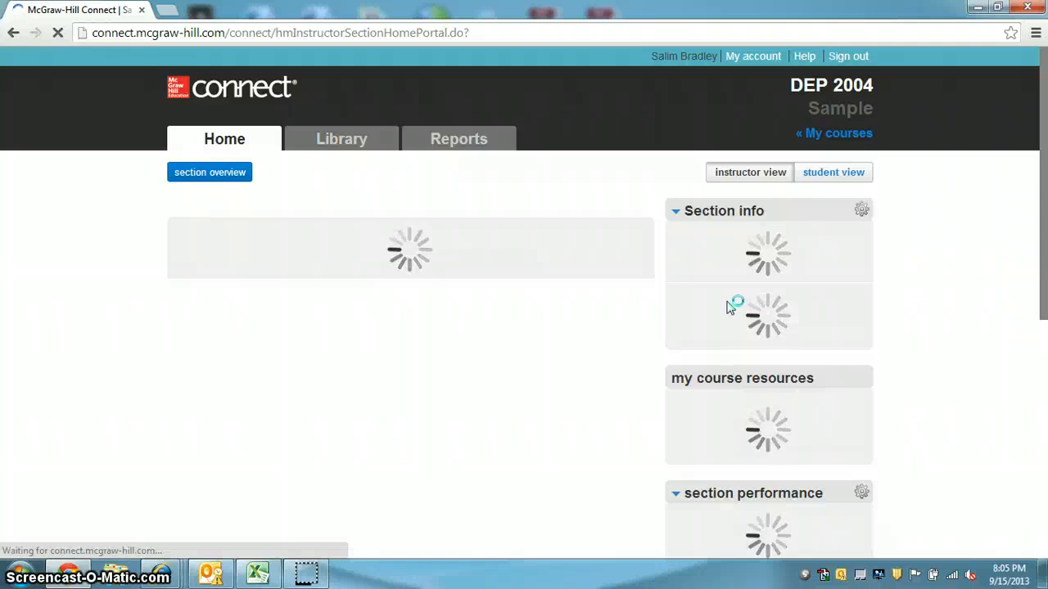
{"action": "left_click", "coordinate": [821, 187]}
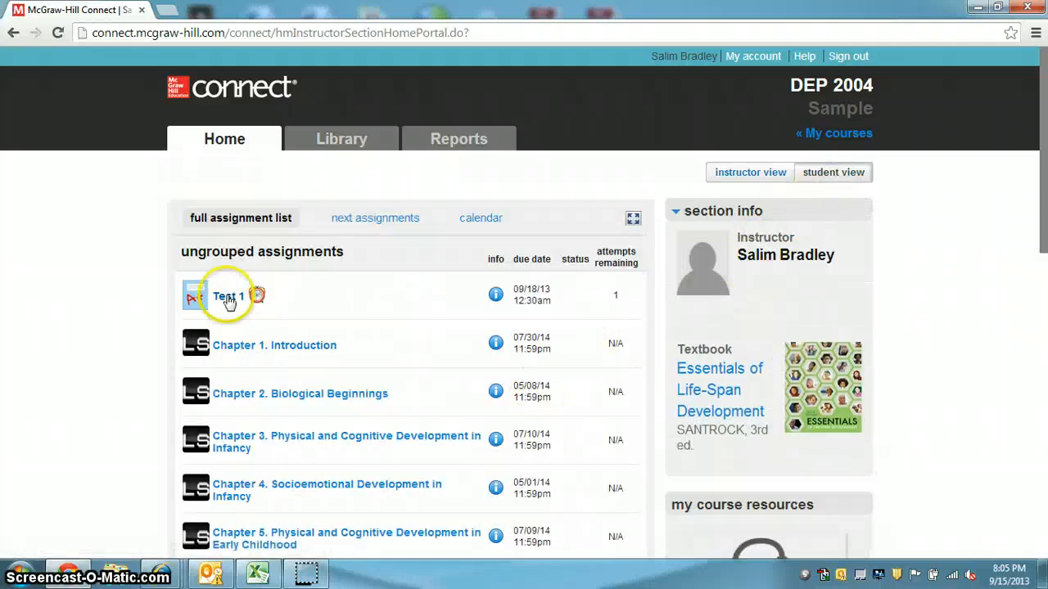
{"action": "left_click", "coordinate": [229, 298]}
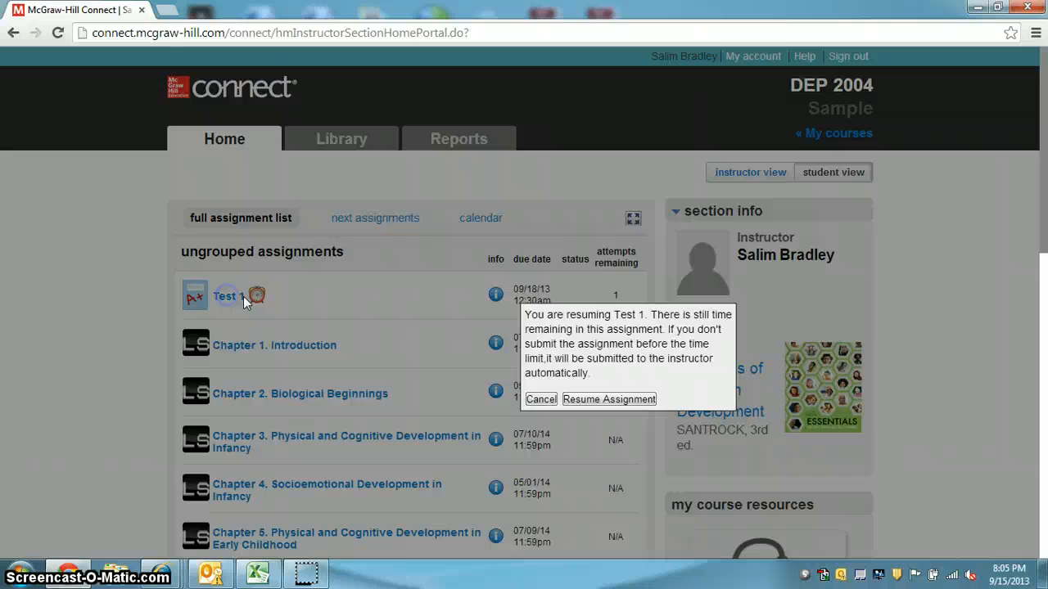
{"action": "left_click", "coordinate": [605, 400]}
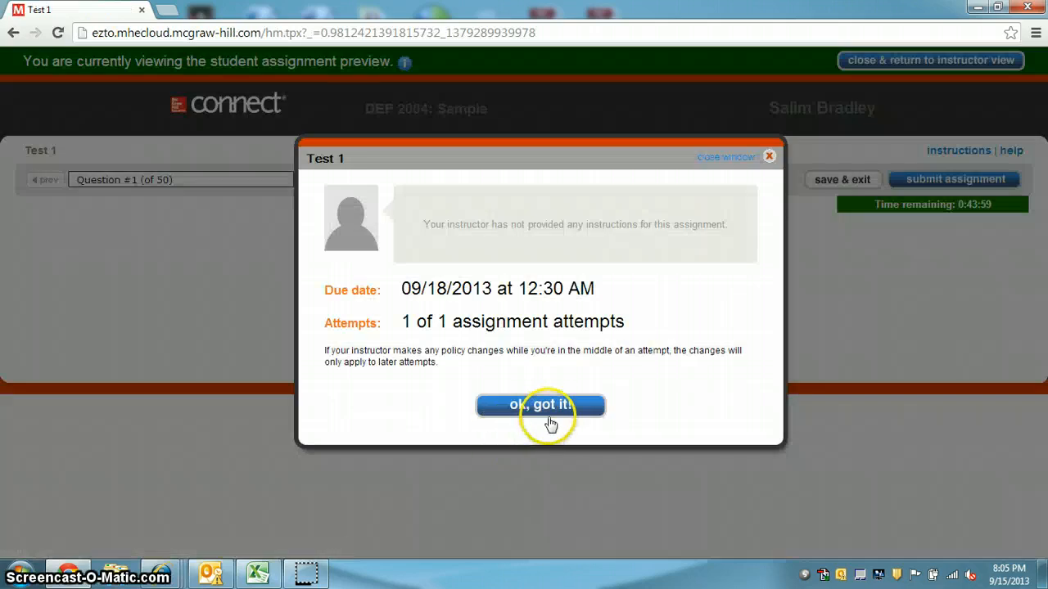
{"action": "left_click", "coordinate": [540, 411]}
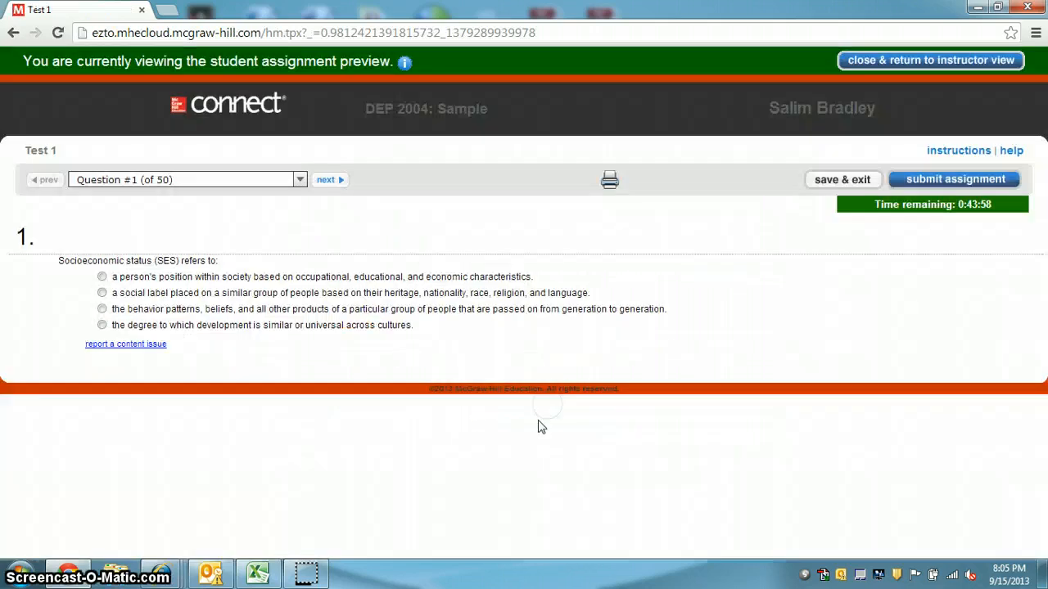
Check the resumed exam's questions in the print view, close it without printing, and return to the instructor view.
{"action": "left_click", "coordinate": [608, 184]}
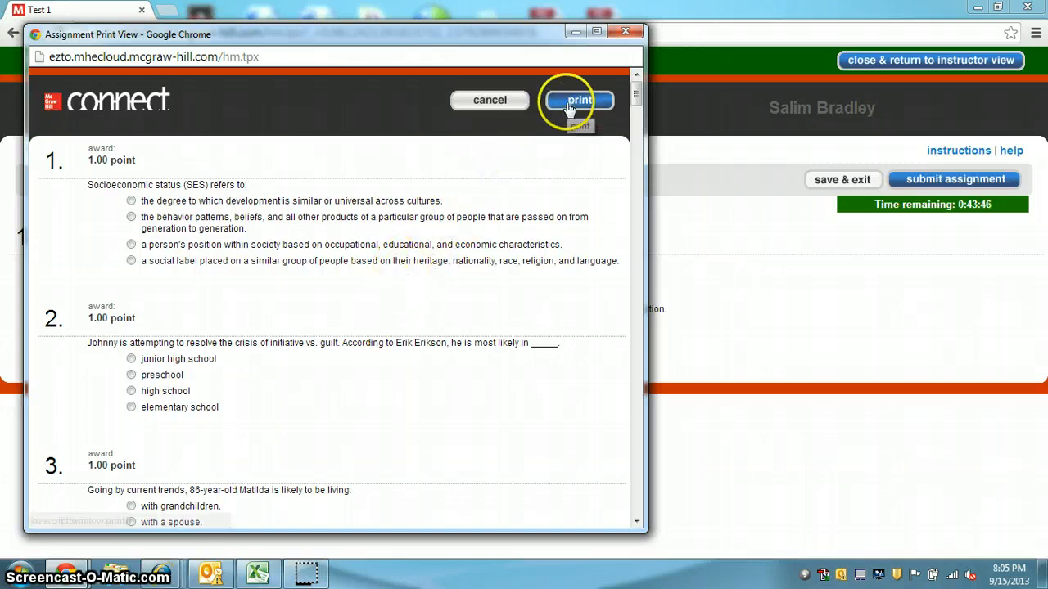
{"action": "left_click", "coordinate": [478, 103]}
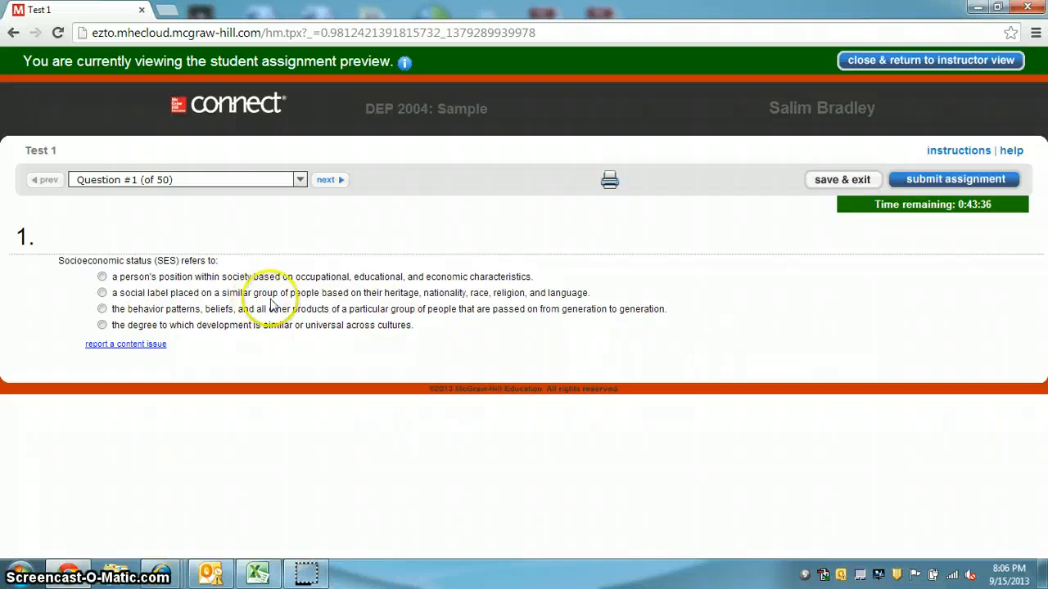
{"action": "left_click", "coordinate": [928, 65]}
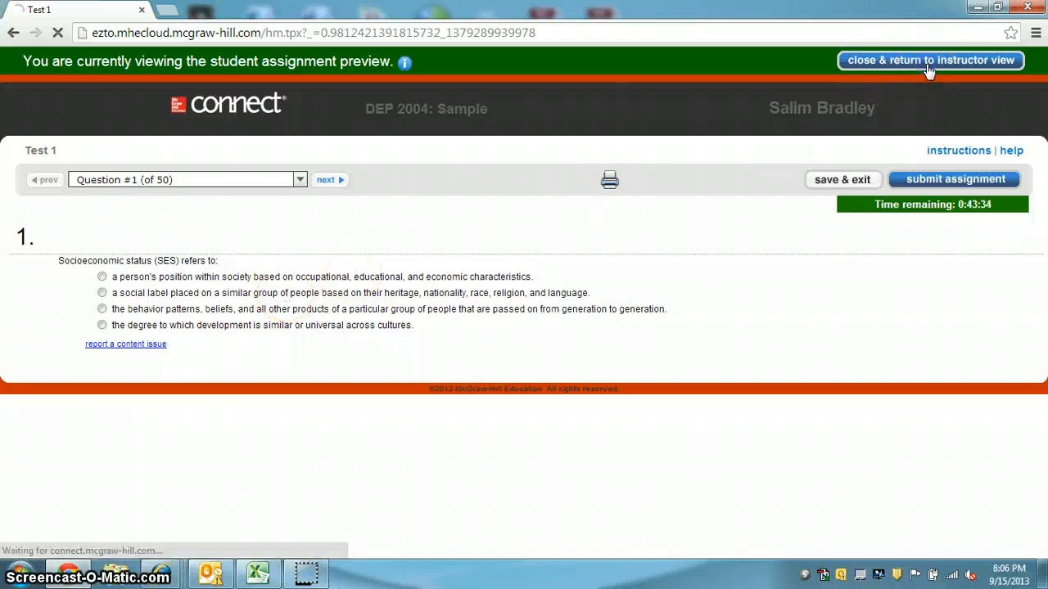